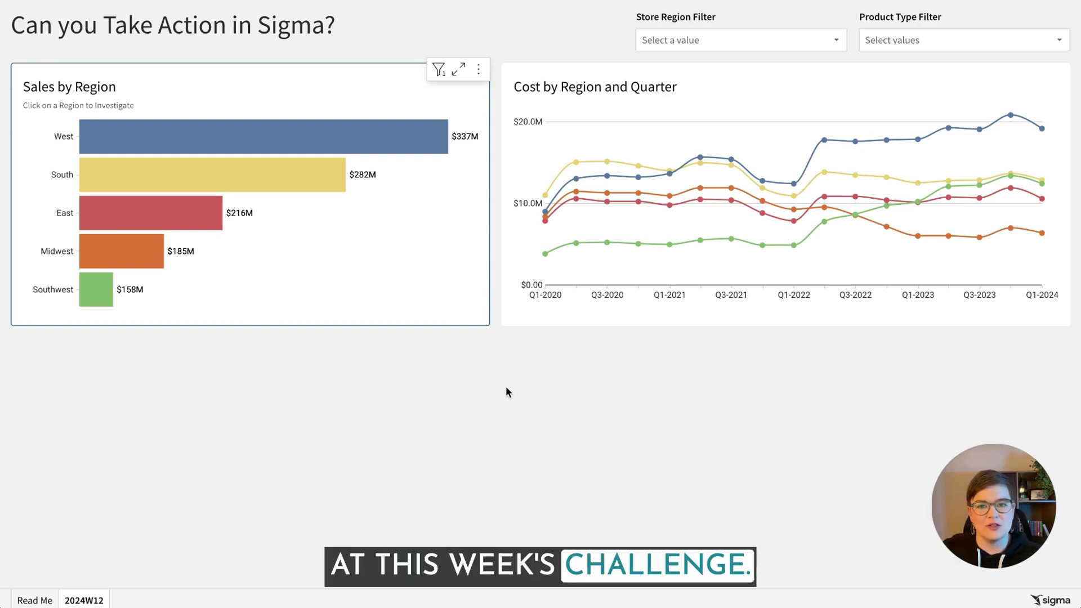
# Step: Test the West and South state drill-downs, reset to all regions, then delete the first three instruction bullets
pyautogui.click(348, 137)
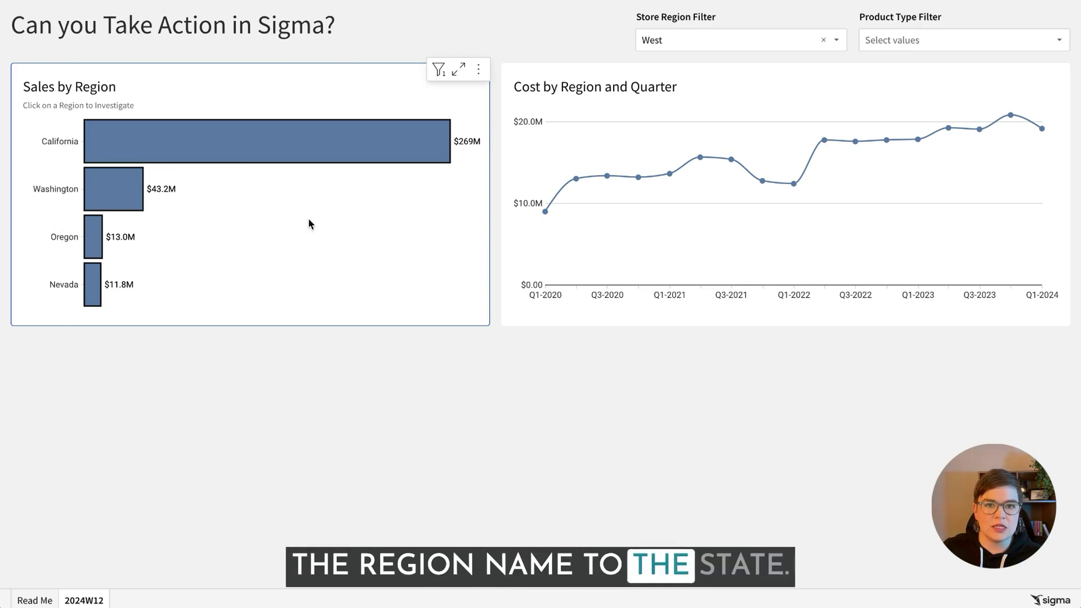
pyautogui.click(361, 218)
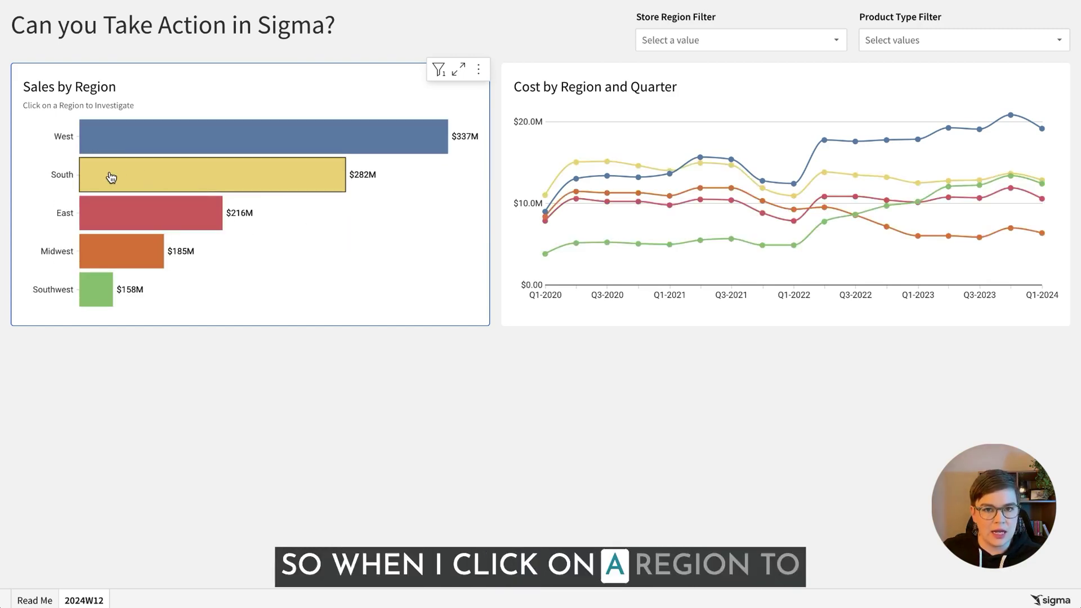
pyautogui.click(111, 177)
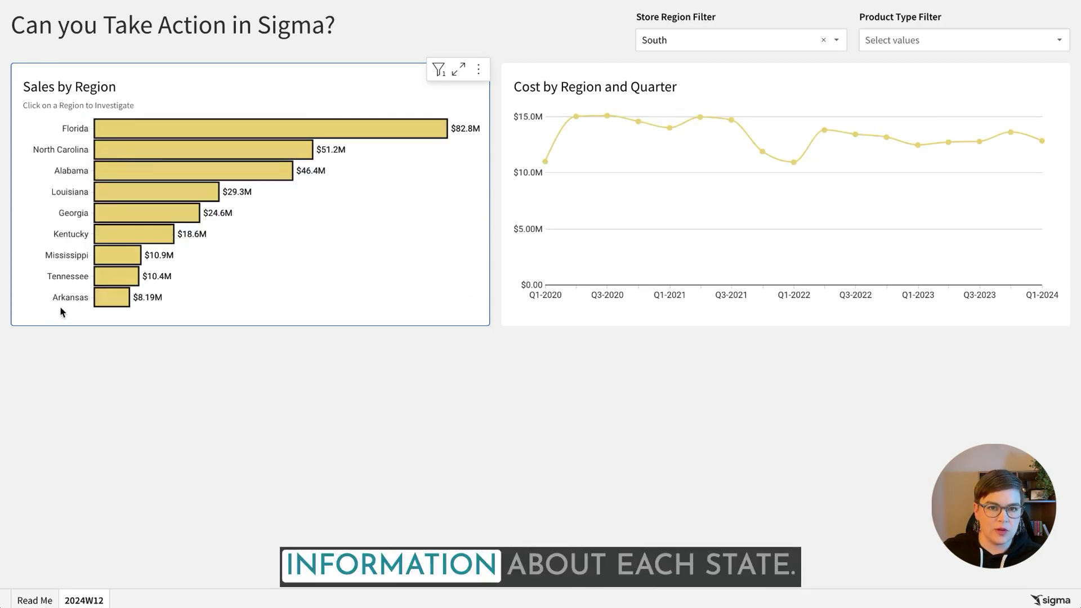
pyautogui.click(388, 230)
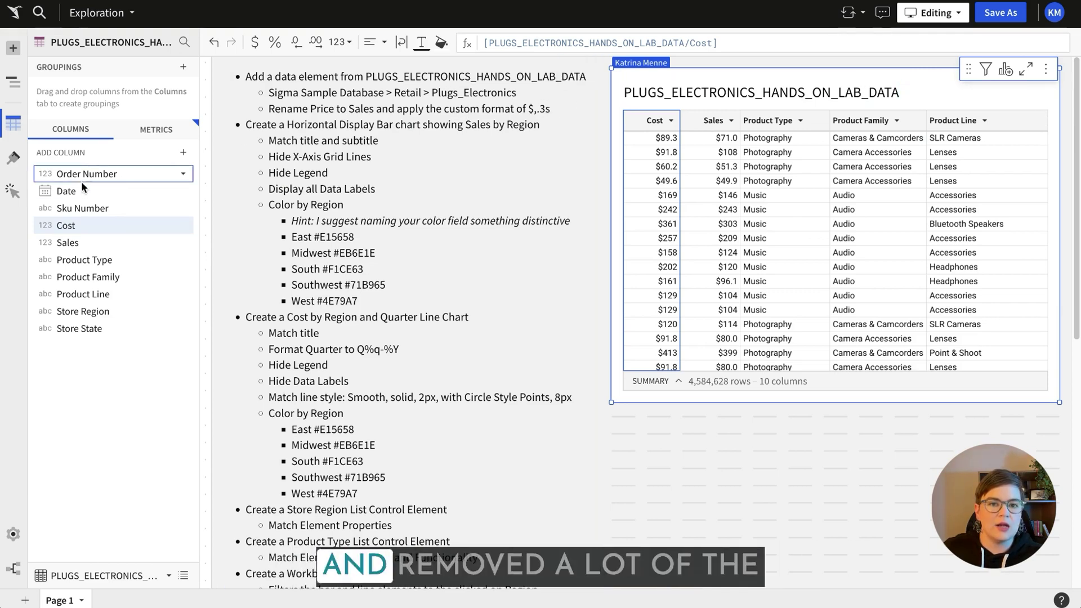
pyautogui.moveTo(575, 113); pyautogui.dragTo(246, 75)
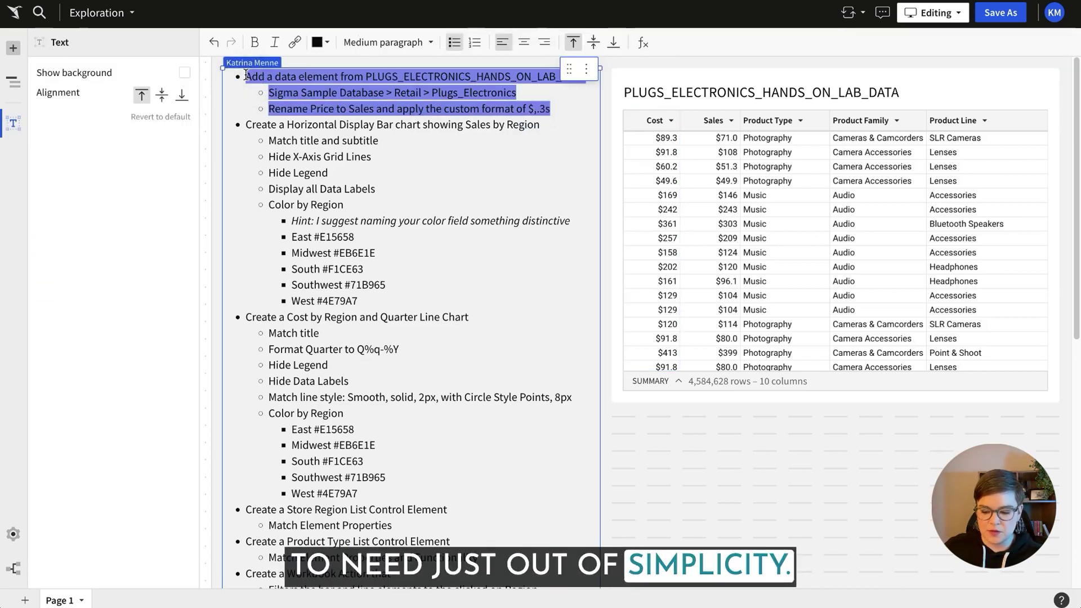
pyautogui.press('BackSpace')
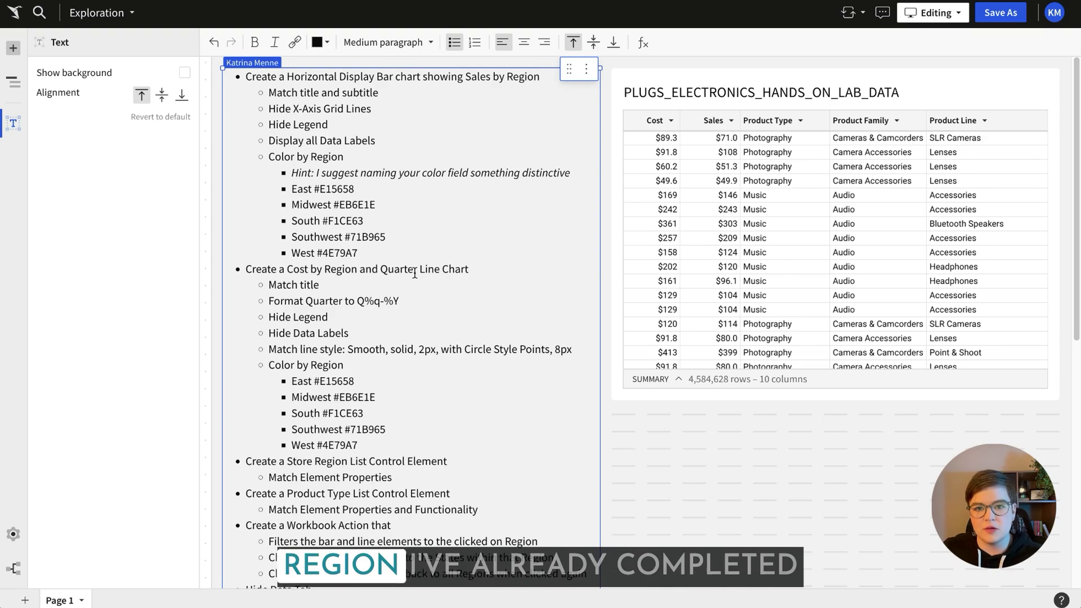
# Step: Select the Sales by Region chart, inspect its custom per-region colour palette, then show its format settings
pyautogui.scroll(-8, 640, 418)
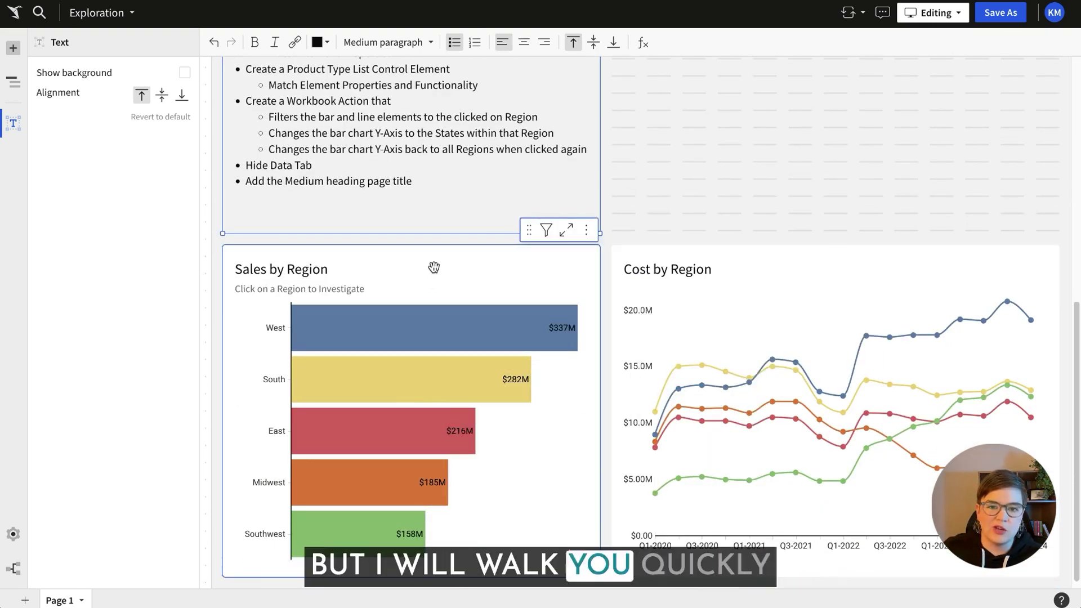
pyautogui.scroll(-1, 714, 183)
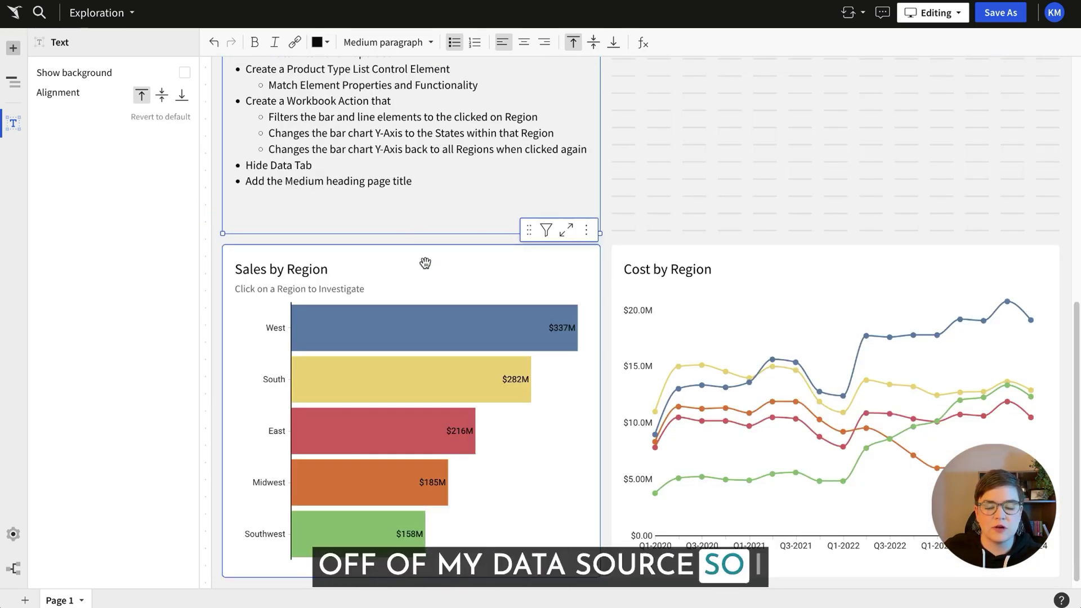
pyautogui.click(372, 263)
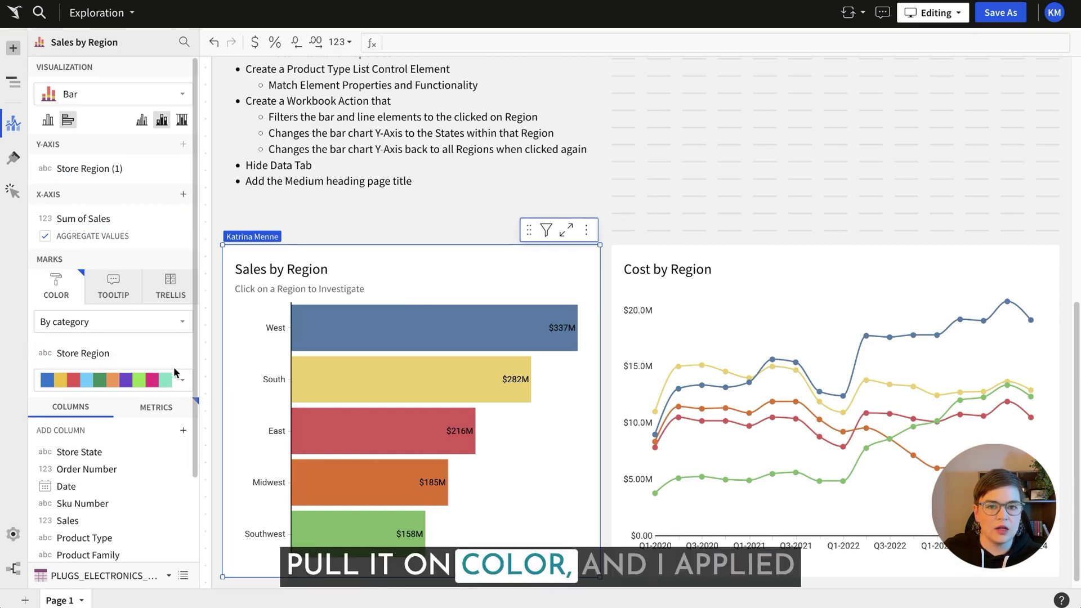
pyautogui.click(185, 384)
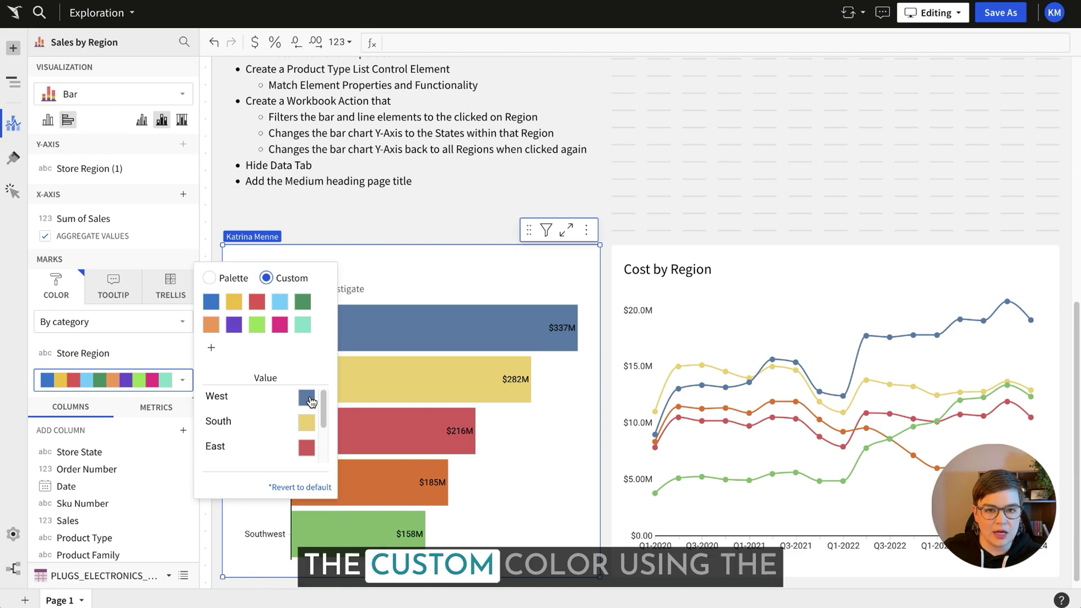
pyautogui.scroll(-2, 306, 417)
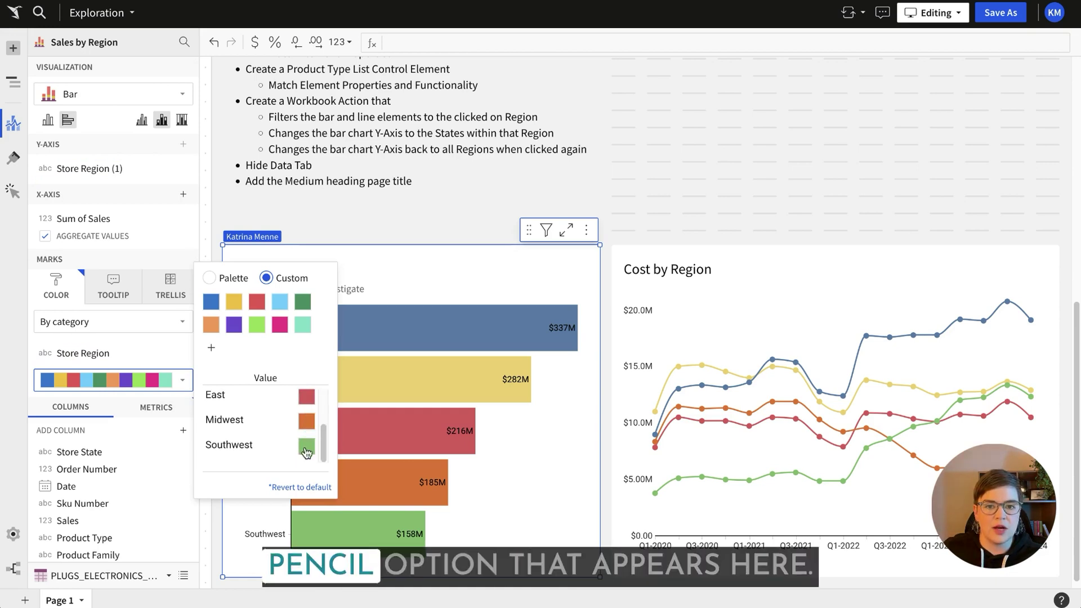
pyautogui.scroll(2, 283, 413)
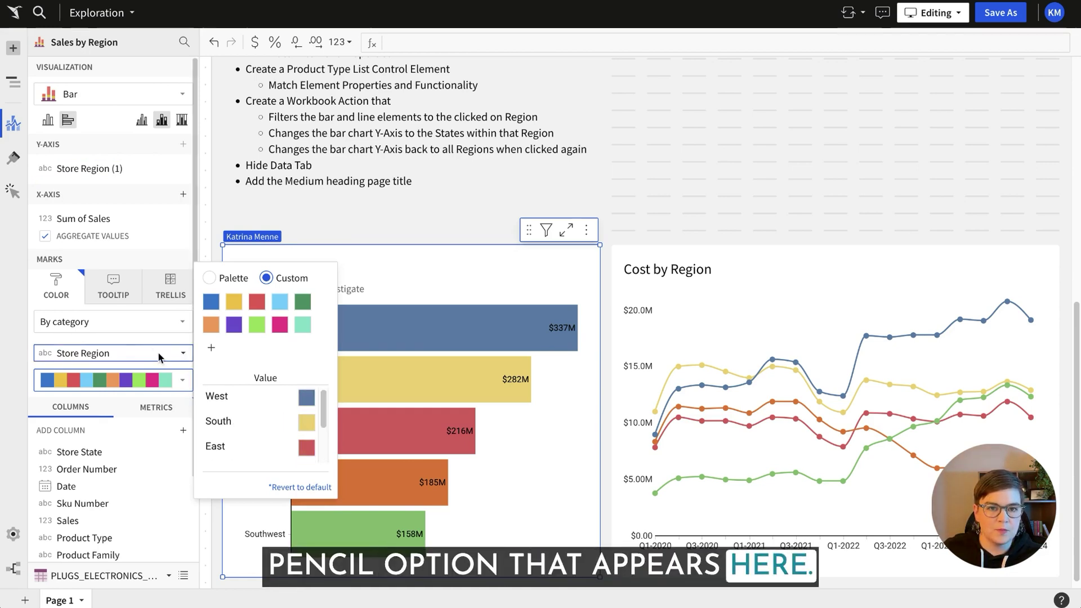
pyautogui.click(13, 160)
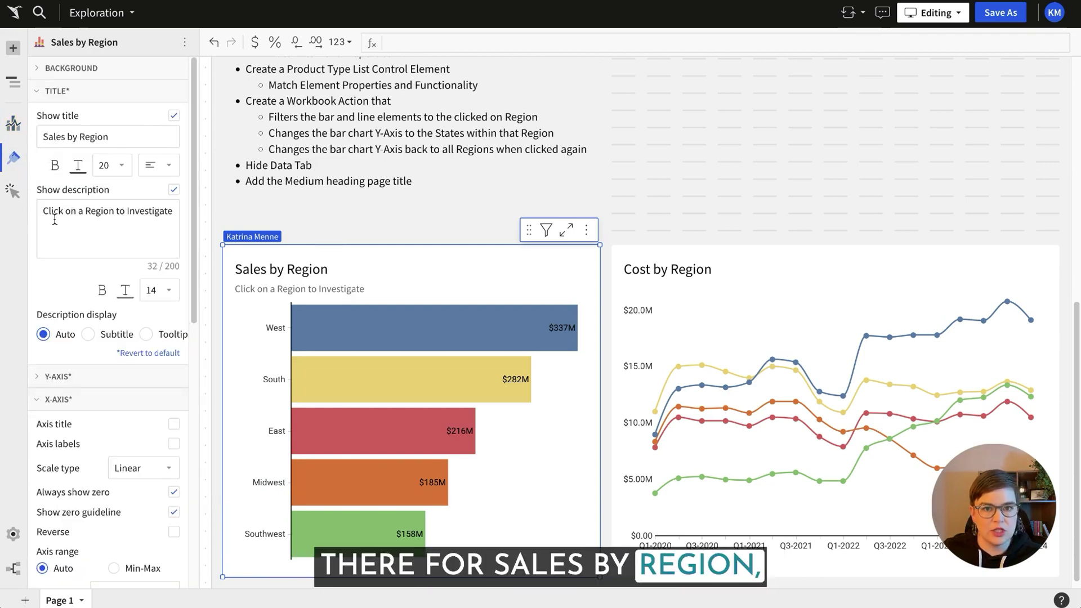
pyautogui.scroll(-2, 99, 318)
pyautogui.scroll(-1, 99, 317)
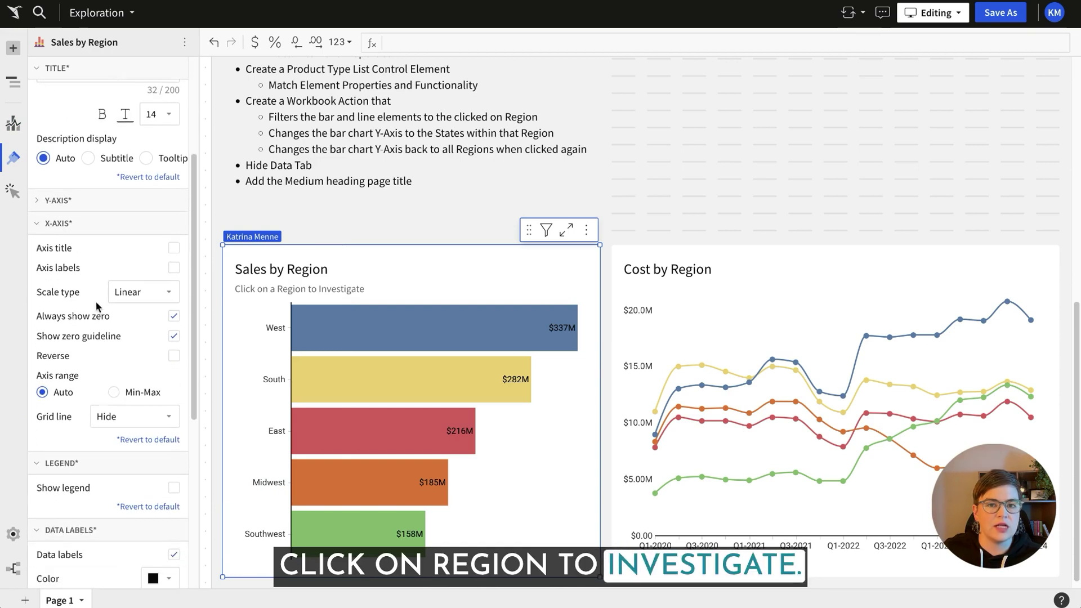
pyautogui.click(70, 201)
pyautogui.scroll(-2, 143, 229)
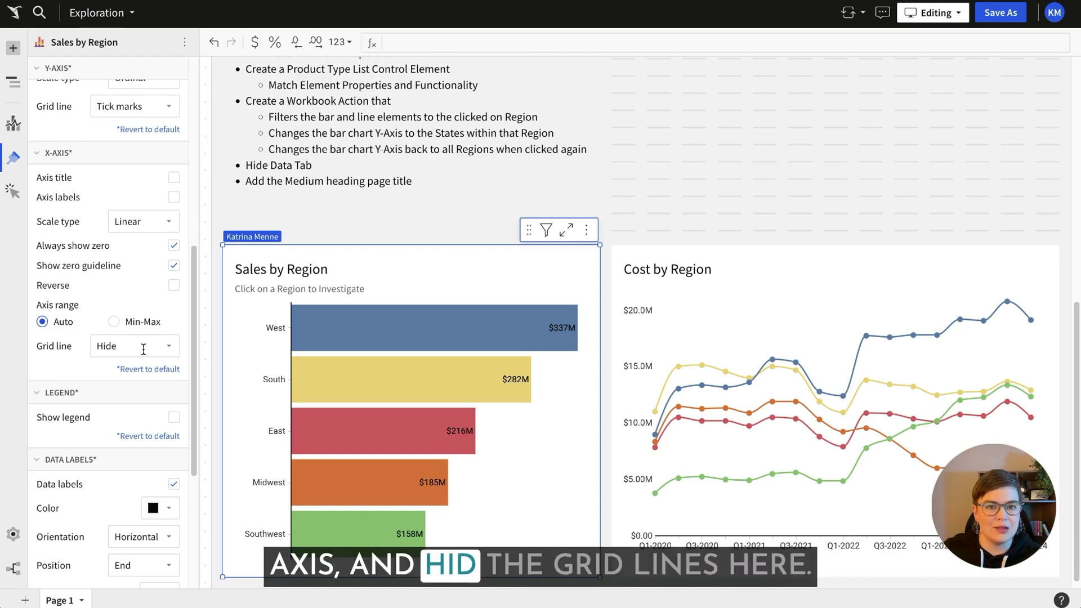
pyautogui.scroll(-2, 97, 397)
pyautogui.scroll(-3, 96, 397)
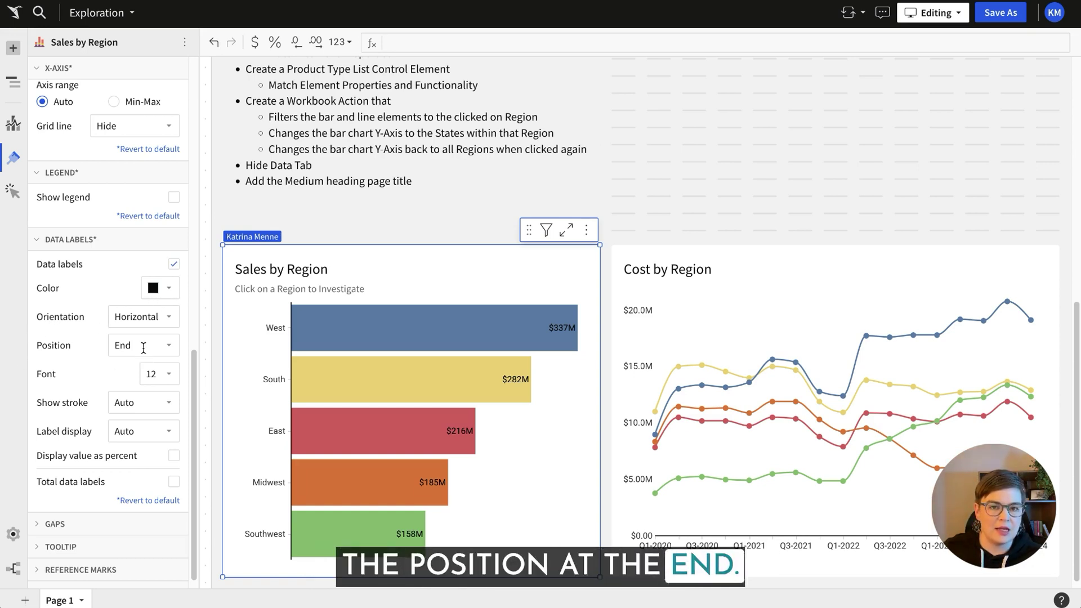
pyautogui.scroll(-1, 91, 381)
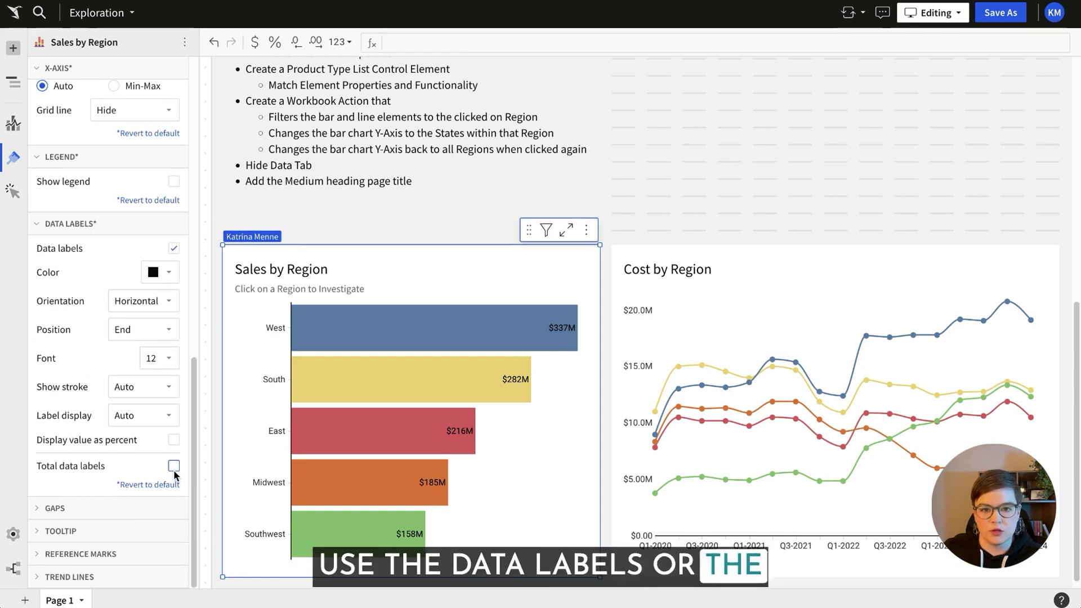
pyautogui.scroll(8, 105, 434)
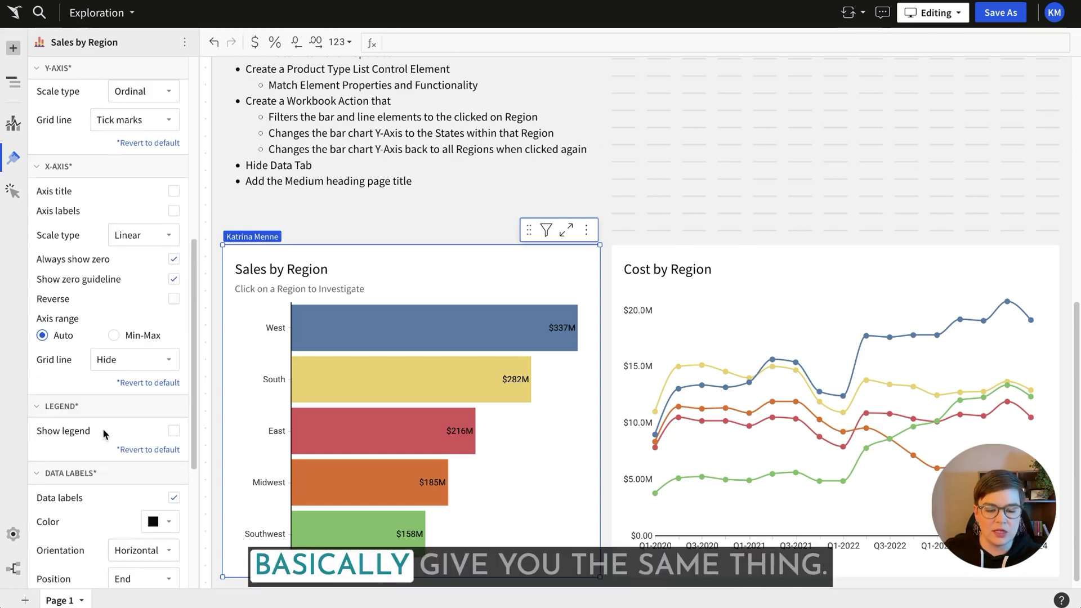
pyautogui.scroll(1, 102, 423)
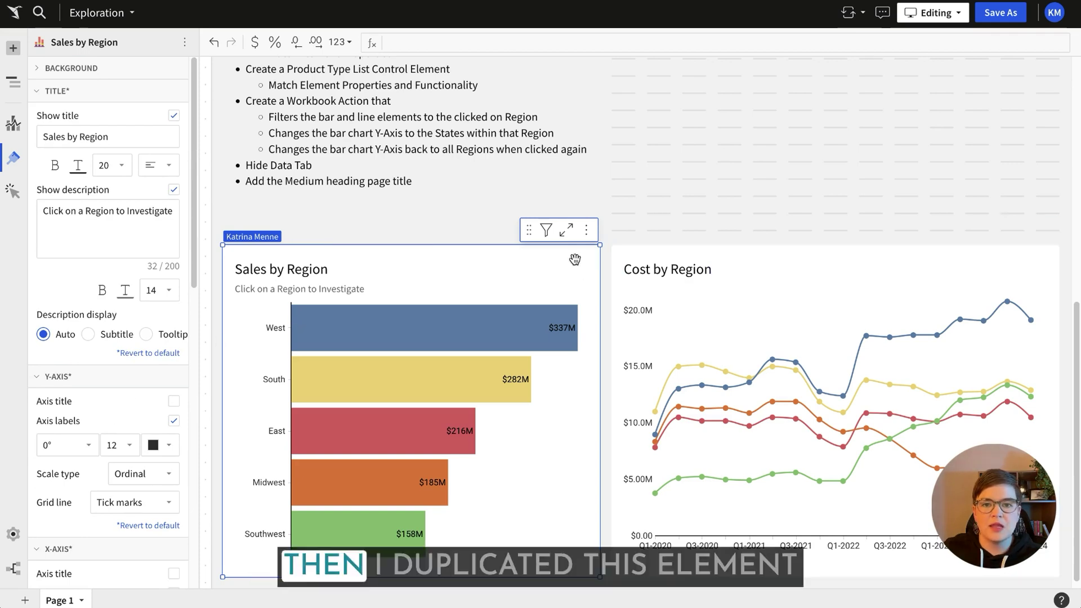
# Step: Select the Cost by Region line chart and inspect its Quarter of Date custom Q%q-%Y format
pyautogui.click(587, 231)
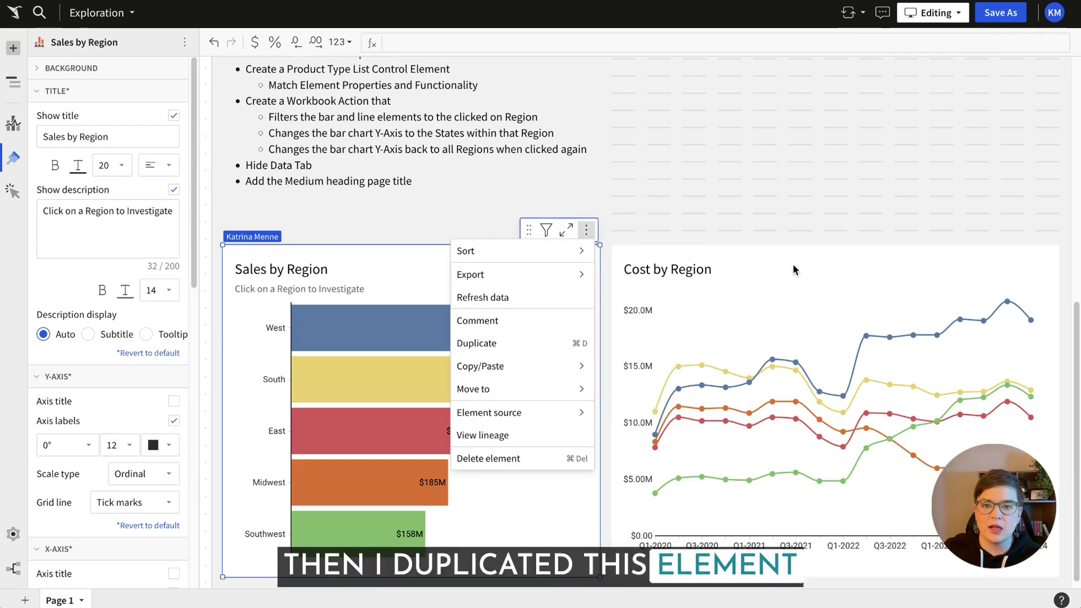
pyautogui.click(511, 350)
pyautogui.click(767, 267)
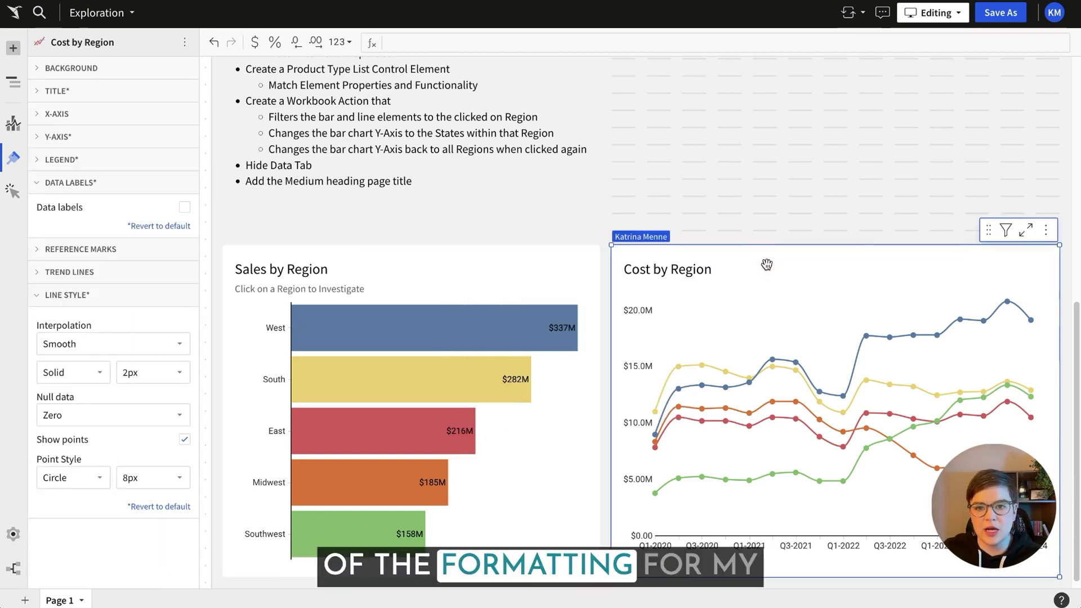
pyautogui.click(13, 123)
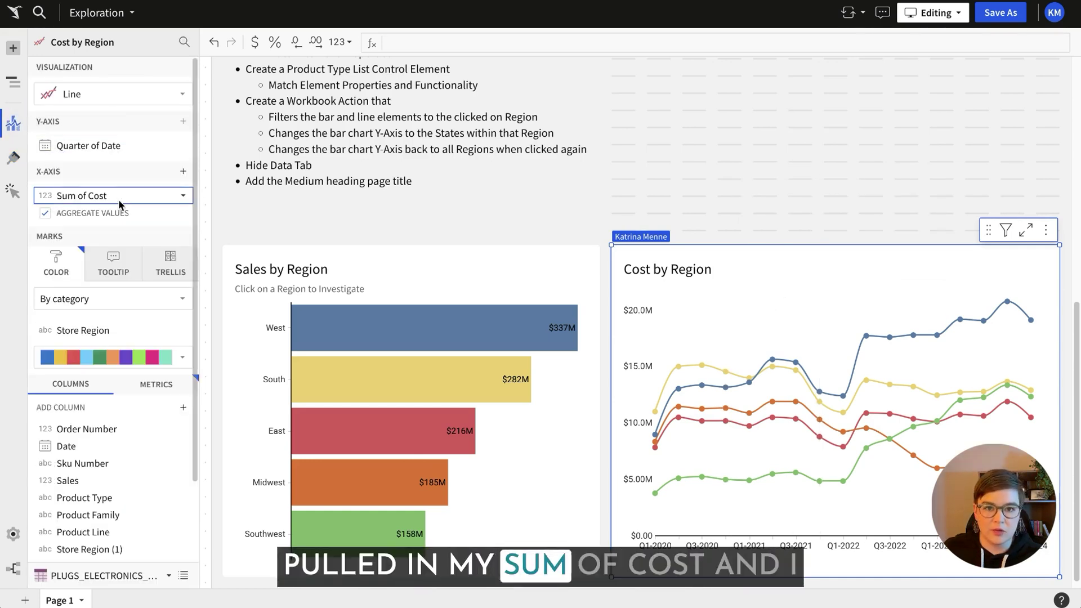
pyautogui.click(86, 148)
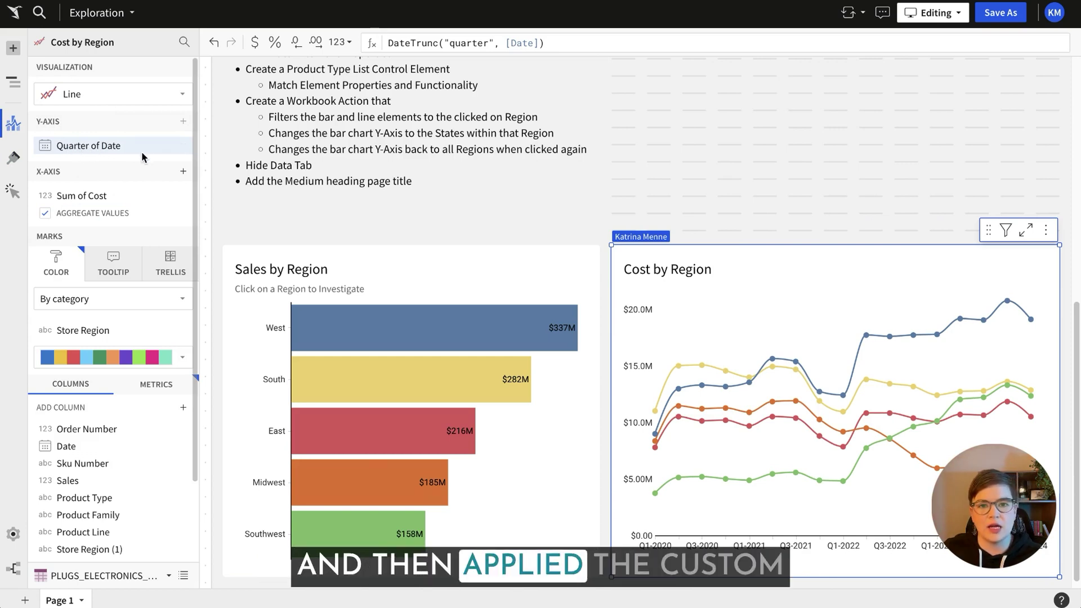
pyautogui.click(183, 145)
pyautogui.moveTo(250, 492)
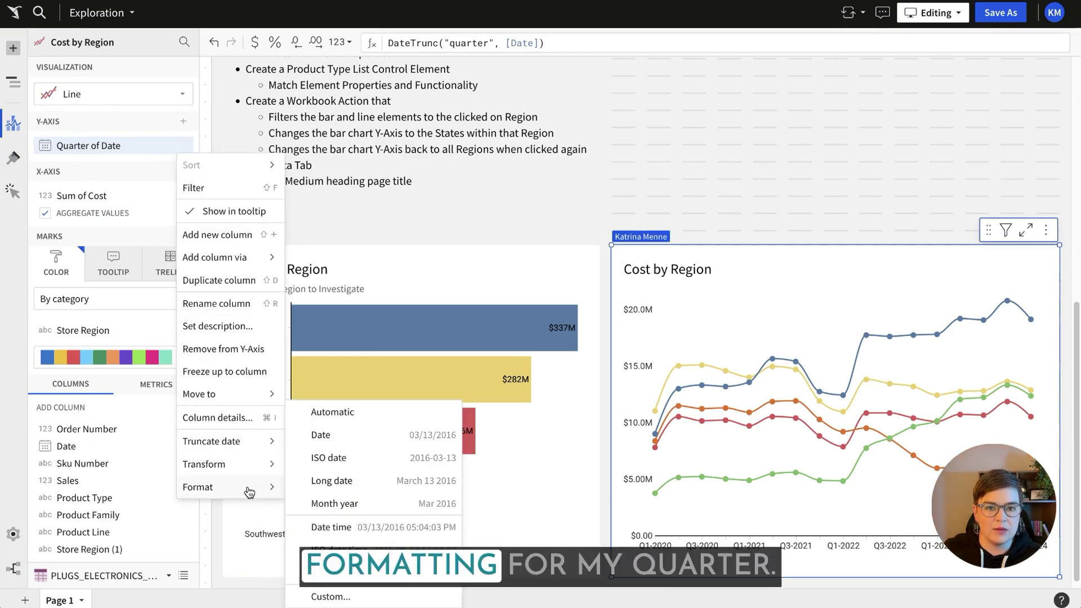
pyautogui.click(395, 591)
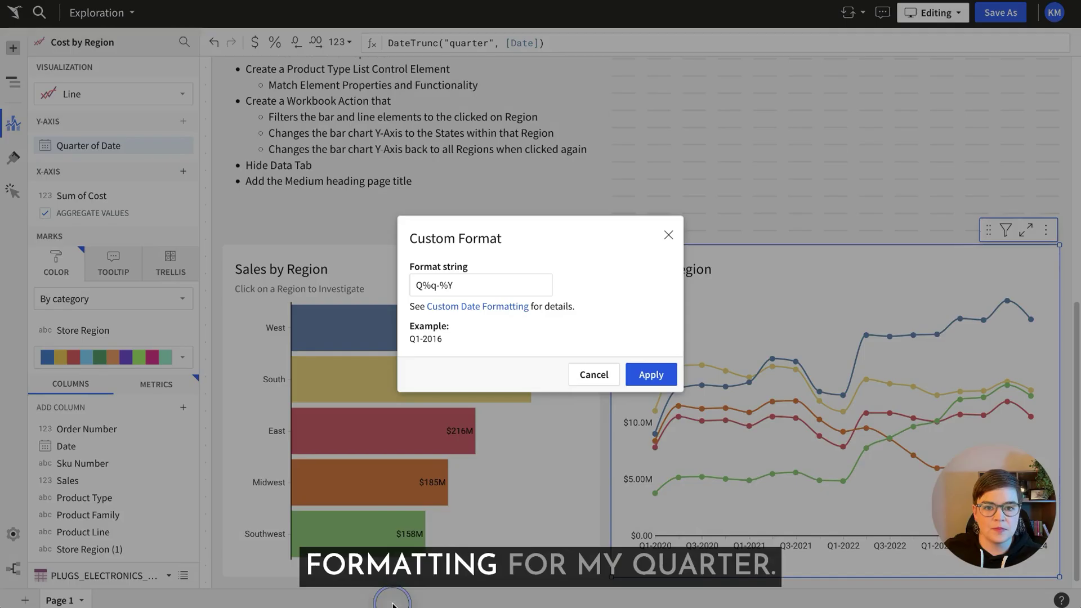
pyautogui.click(669, 235)
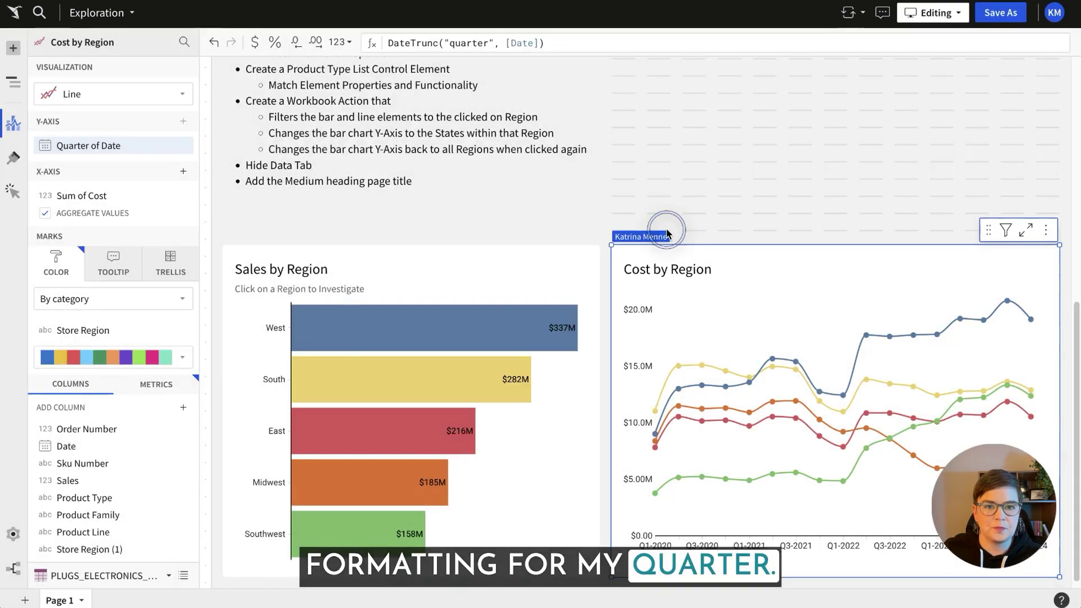
pyautogui.click(13, 158)
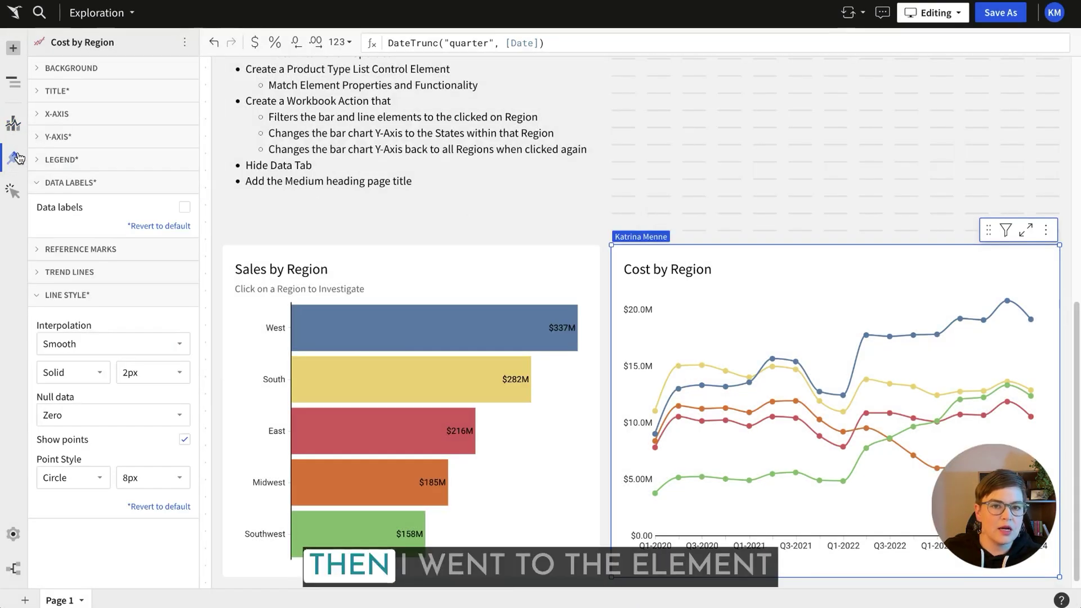
# Step: Review Cost by Region's title, y-axis gridlines and hidden legend; leave data labels off and points shown
pyautogui.click(97, 91)
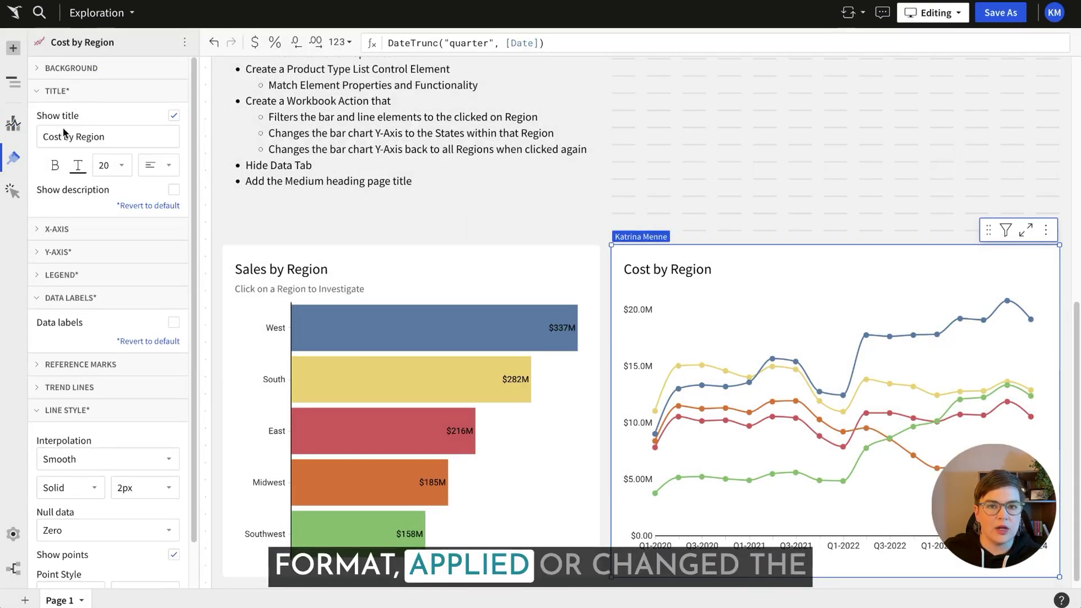
pyautogui.click(110, 253)
pyautogui.scroll(-2, 109, 307)
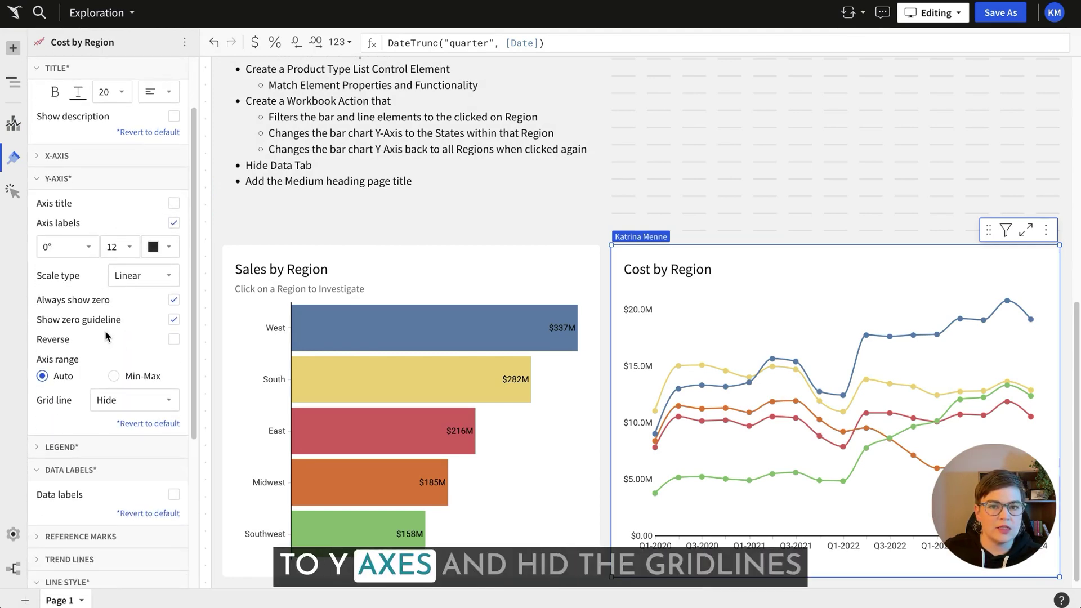
pyautogui.scroll(-3, 120, 338)
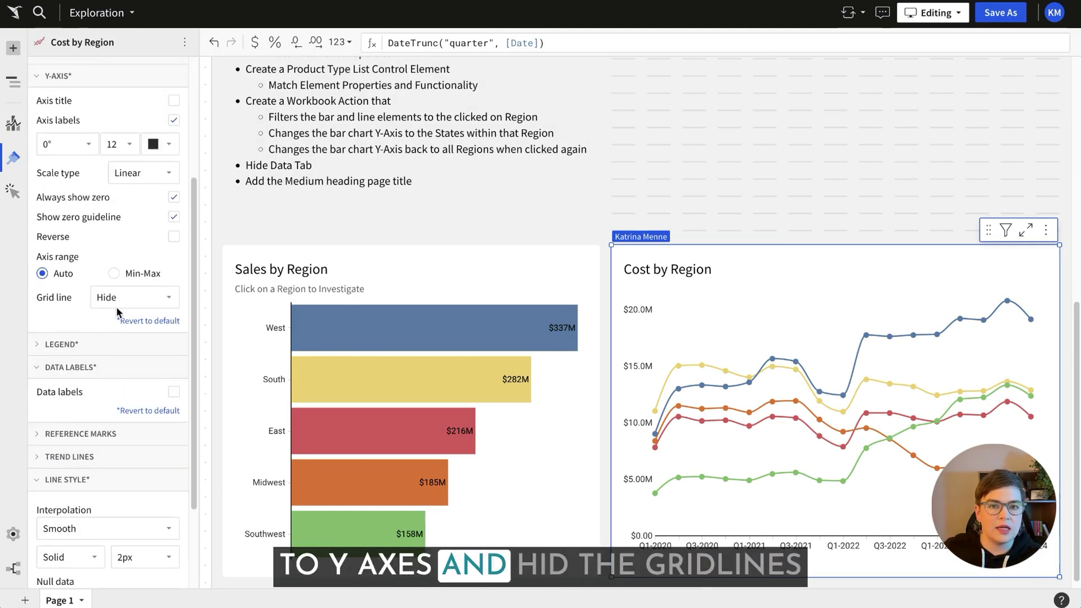
pyautogui.click(104, 348)
pyautogui.scroll(-5, 110, 342)
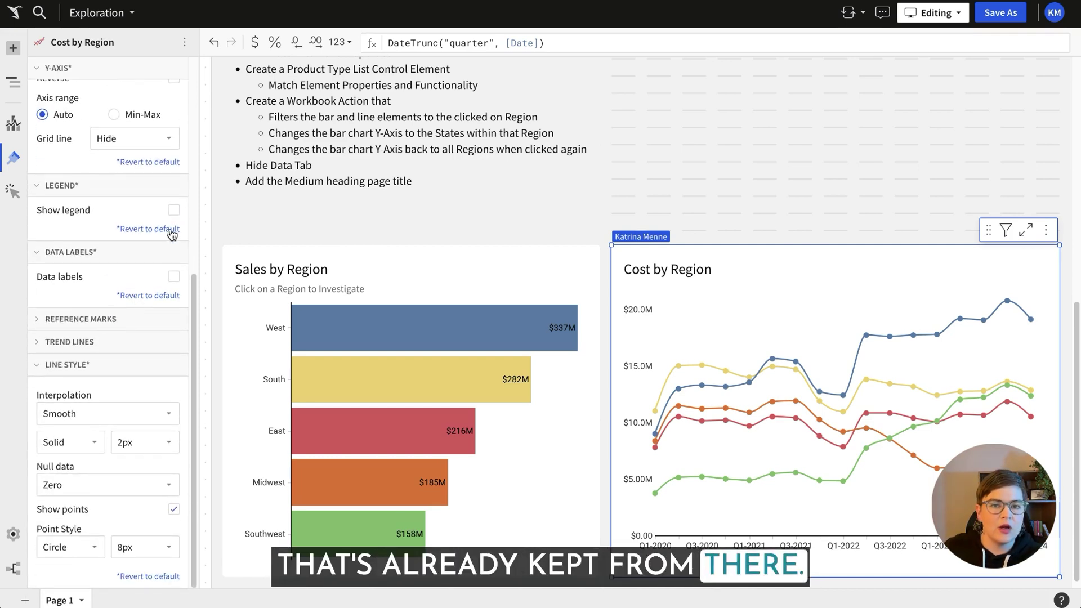
pyautogui.click(174, 277)
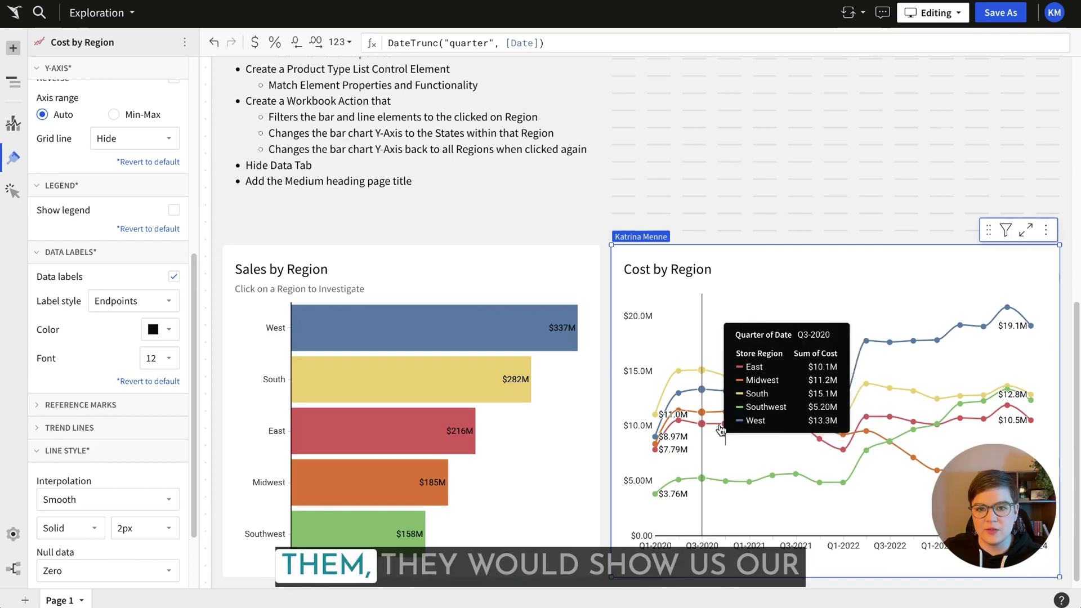
pyautogui.click(175, 277)
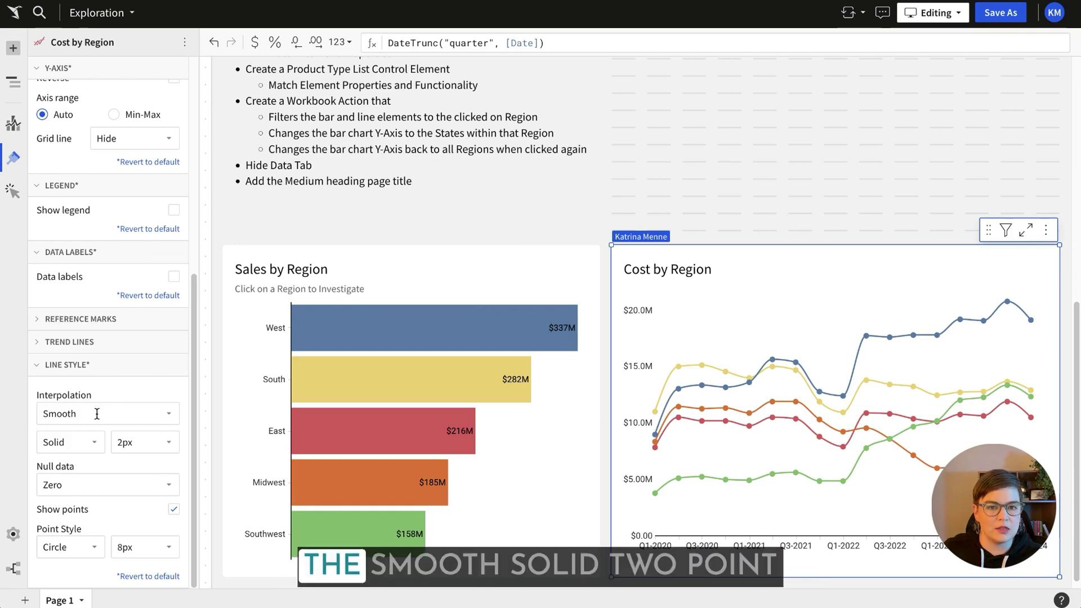
pyautogui.click(173, 509)
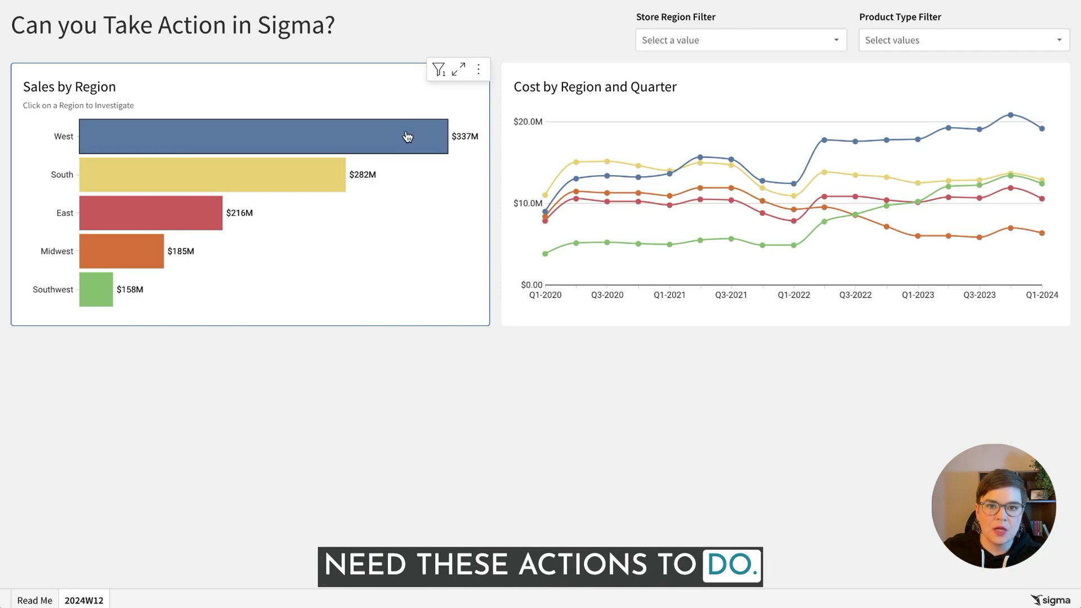
pyautogui.click(394, 150)
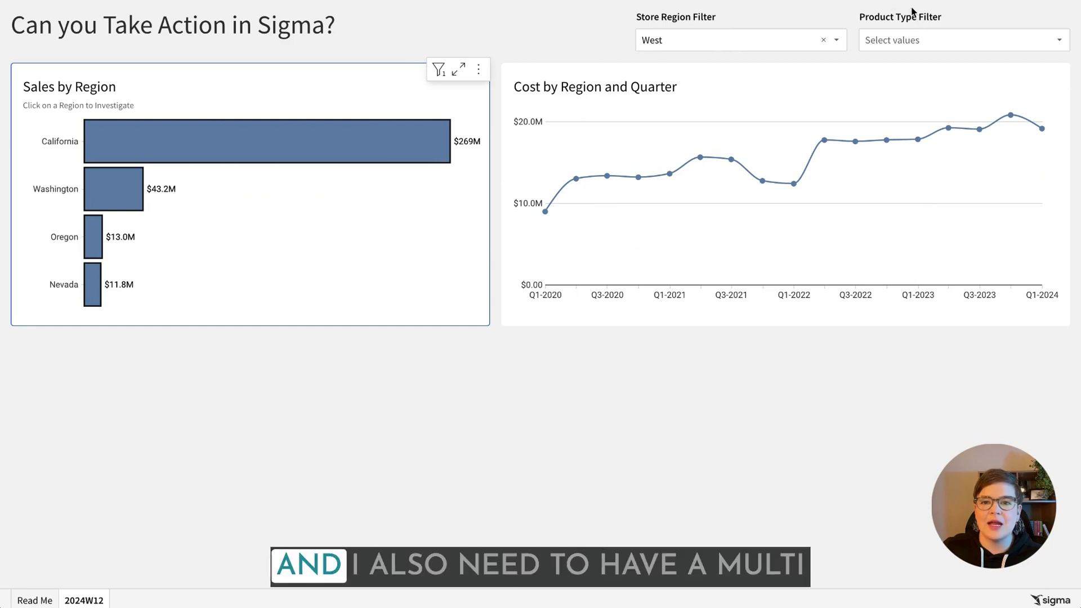
pyautogui.click(905, 43)
pyautogui.click(873, 104)
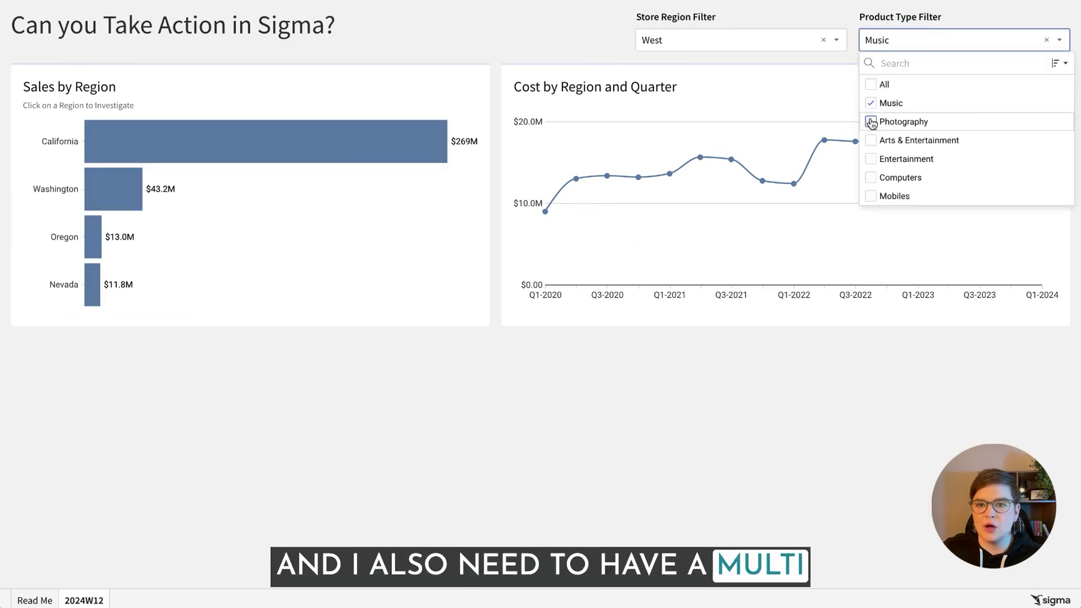
pyautogui.click(873, 122)
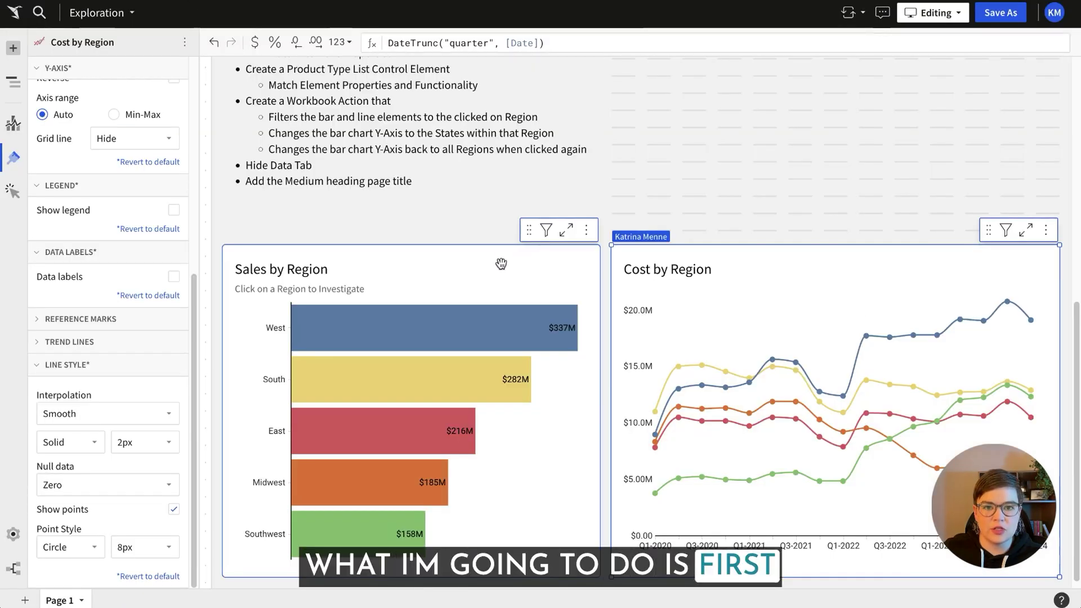
# Step: Filter the data table on Product Type and convert that filter into a page control
pyautogui.scroll(8, 690, 175)
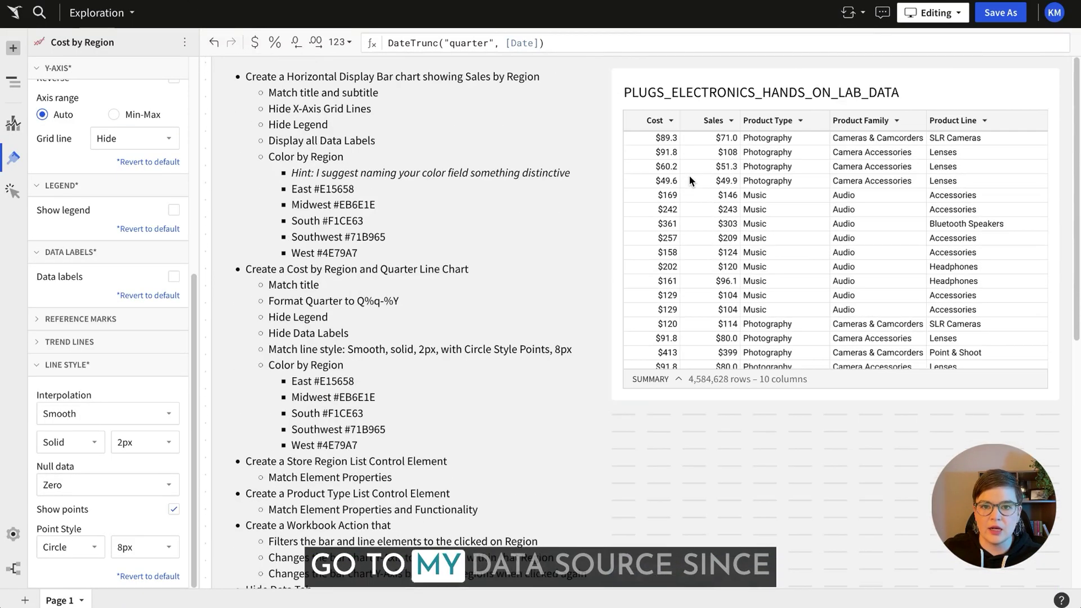
pyautogui.click(913, 78)
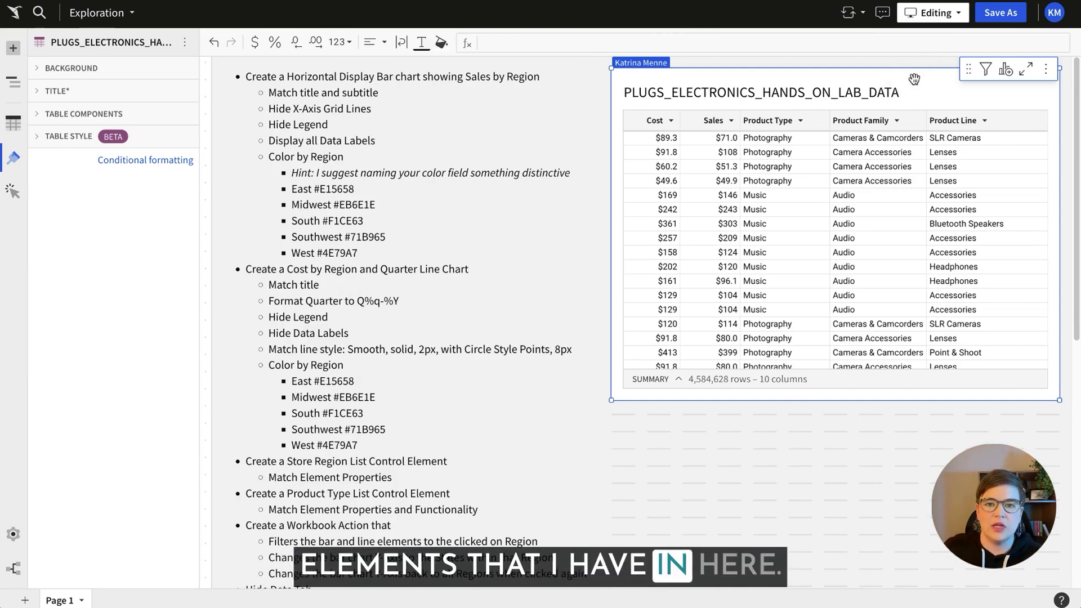
pyautogui.click(802, 121)
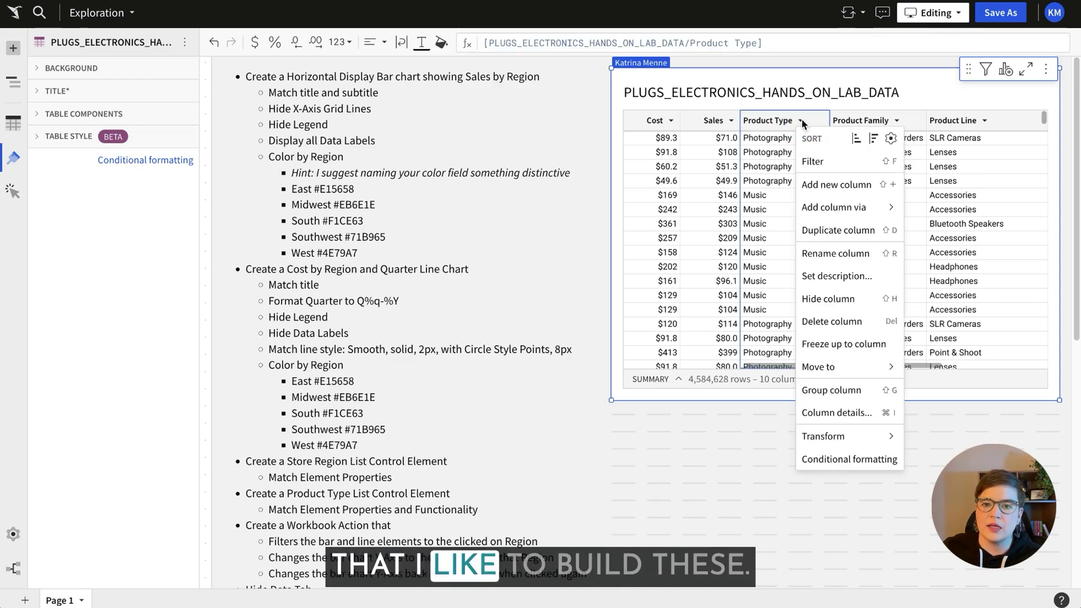
pyautogui.click(822, 162)
pyautogui.click(1038, 138)
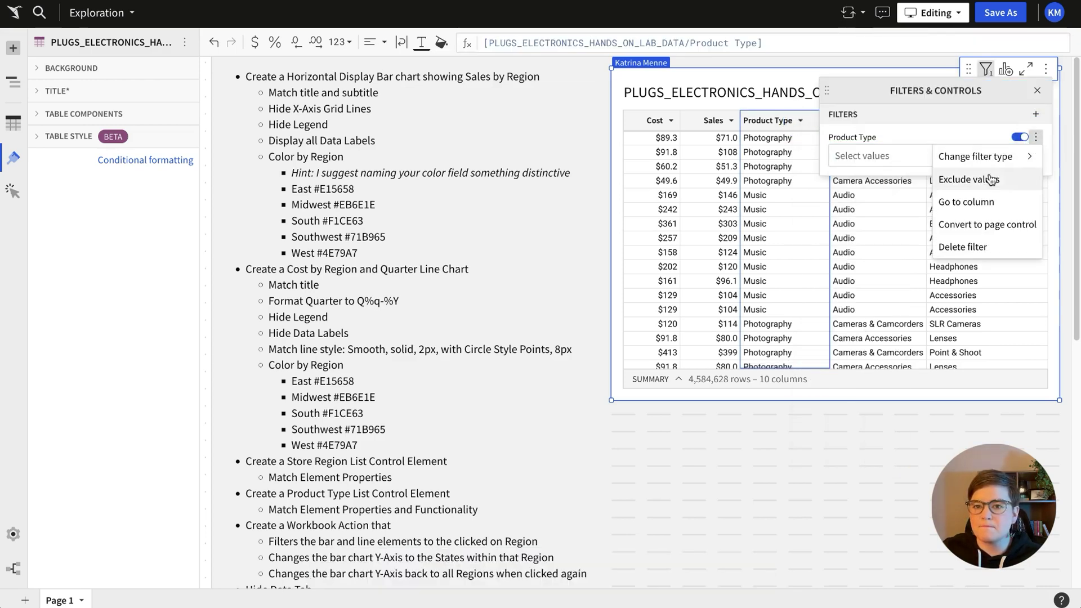
pyautogui.click(982, 225)
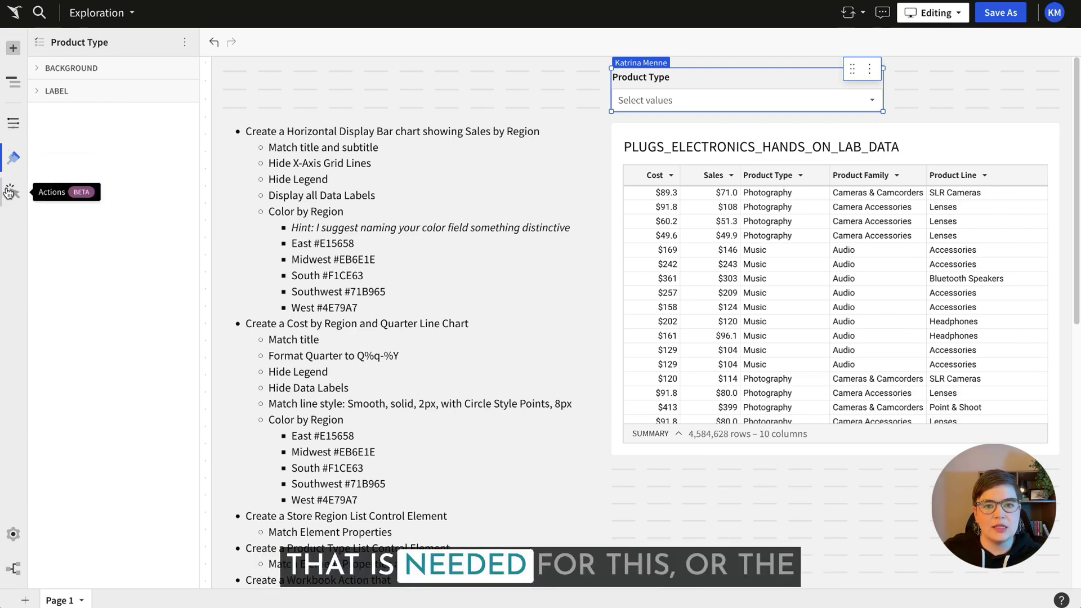
# Step: Turn off the null option and histogram for the Product Type control and move it above the charts
pyautogui.click(12, 120)
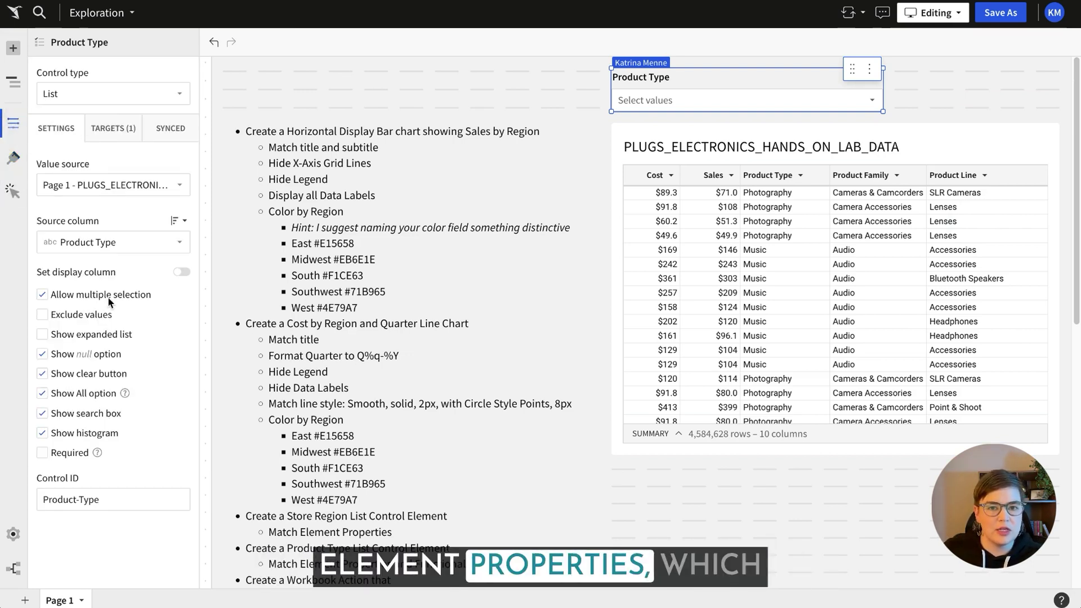
pyautogui.click(42, 355)
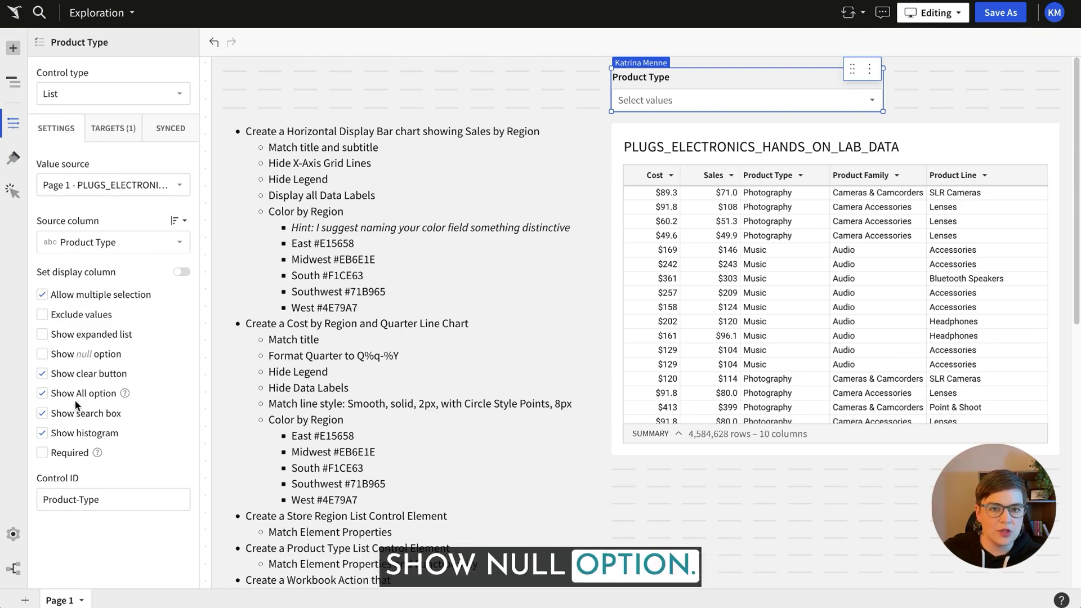
pyautogui.click(42, 434)
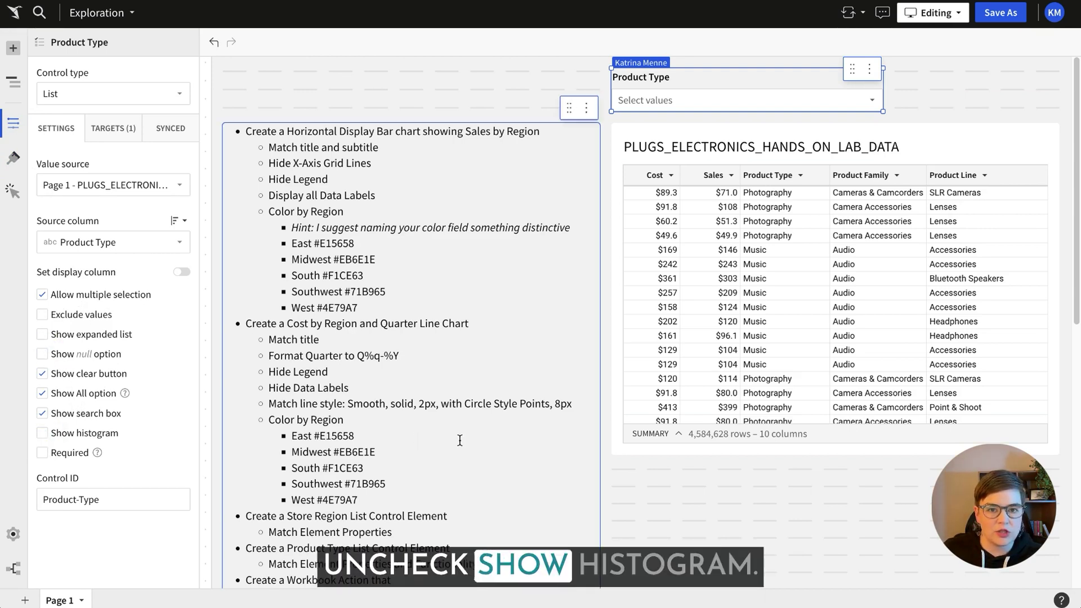
pyautogui.moveTo(737, 71); pyautogui.dragTo(727, 526)
pyautogui.scroll(-5, 726, 533)
pyautogui.moveTo(718, 296); pyautogui.dragTo(715, 430)
pyautogui.scroll(5, 780, 265)
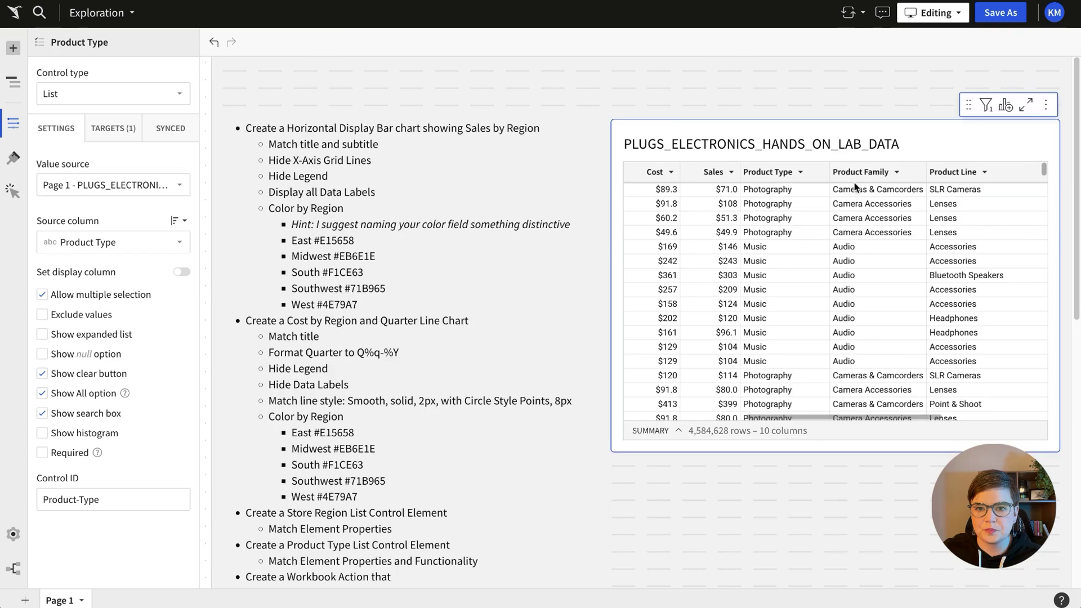
pyautogui.click(936, 138)
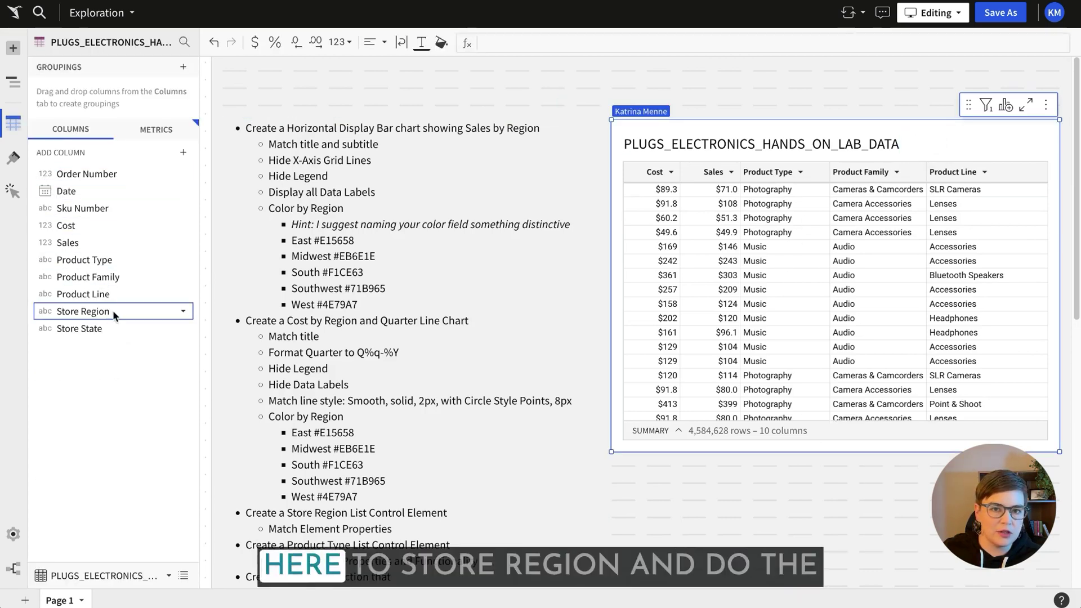
# Step: Filter the data table on Store Region and convert that filter into a page control
pyautogui.click(169, 311)
pyautogui.click(184, 311)
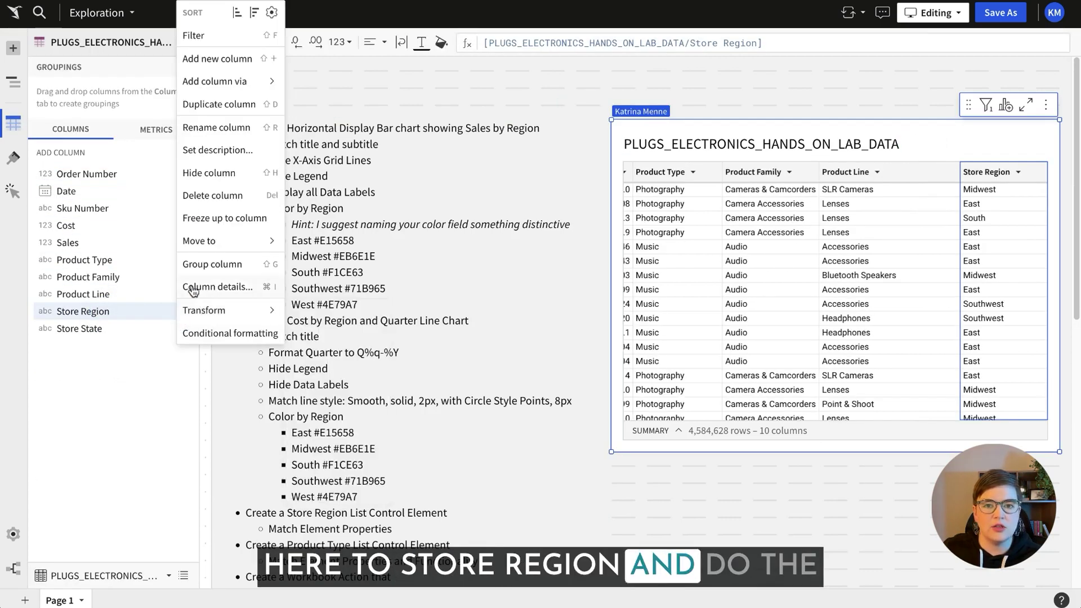
pyautogui.click(258, 36)
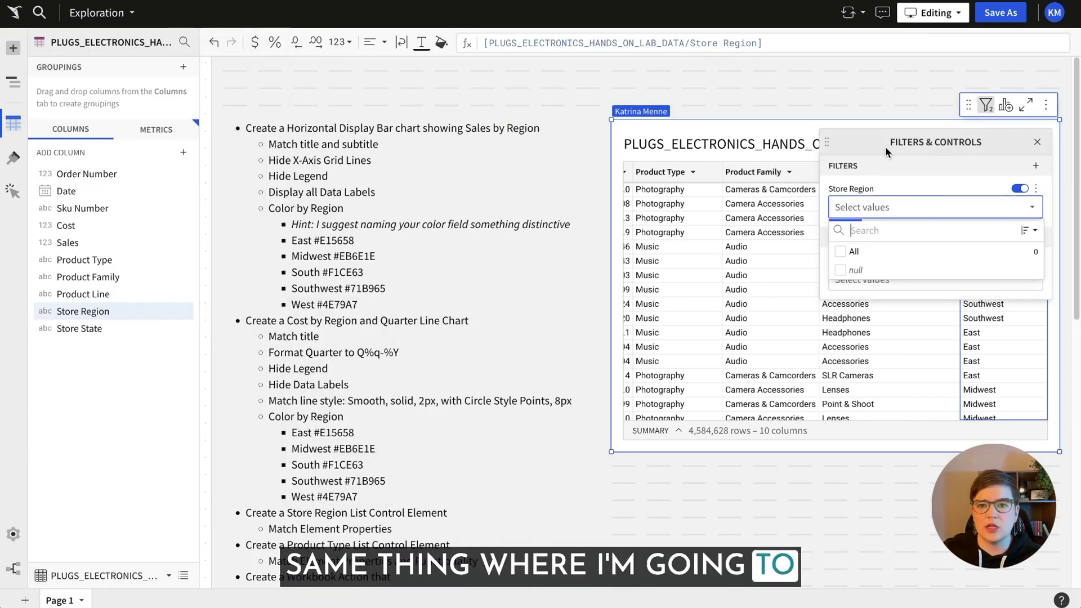
pyautogui.click(1036, 189)
pyautogui.click(975, 282)
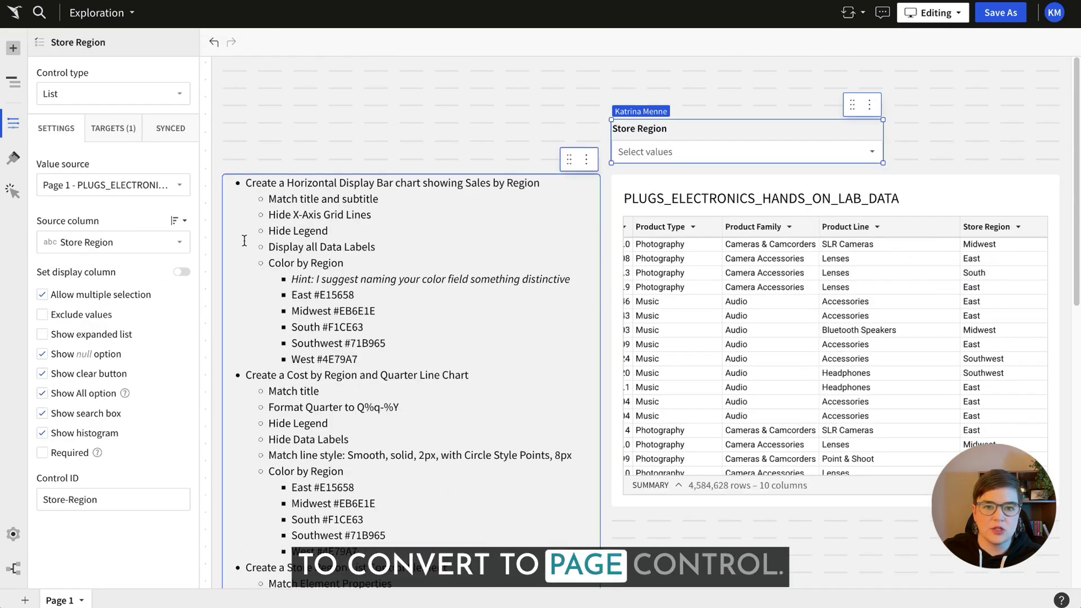
# Step: Make the Store Region control single-select without a null option and move it toward the charts
pyautogui.click(43, 296)
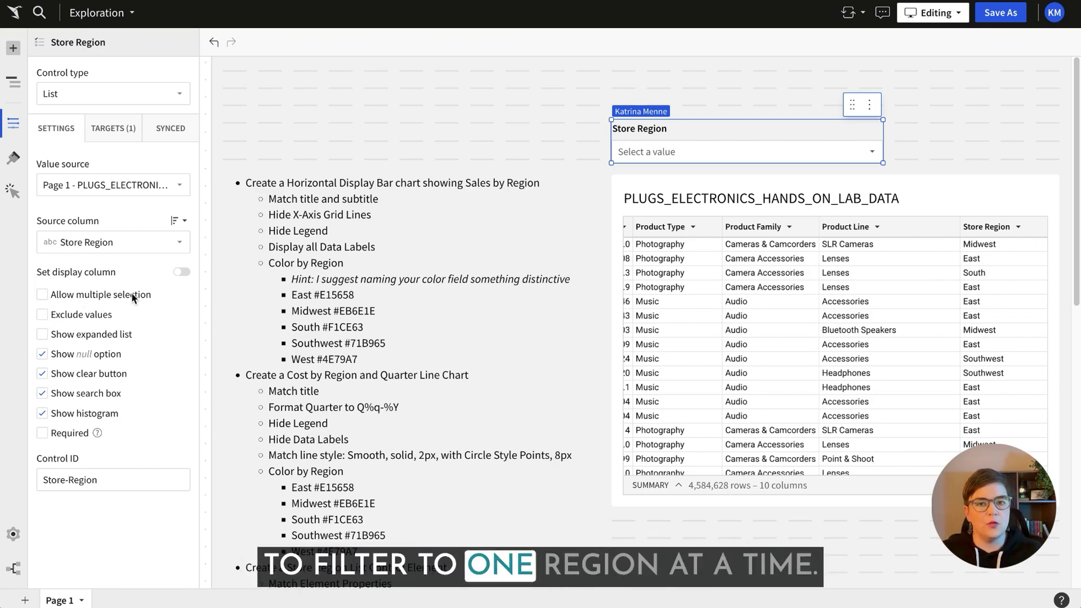
pyautogui.click(43, 355)
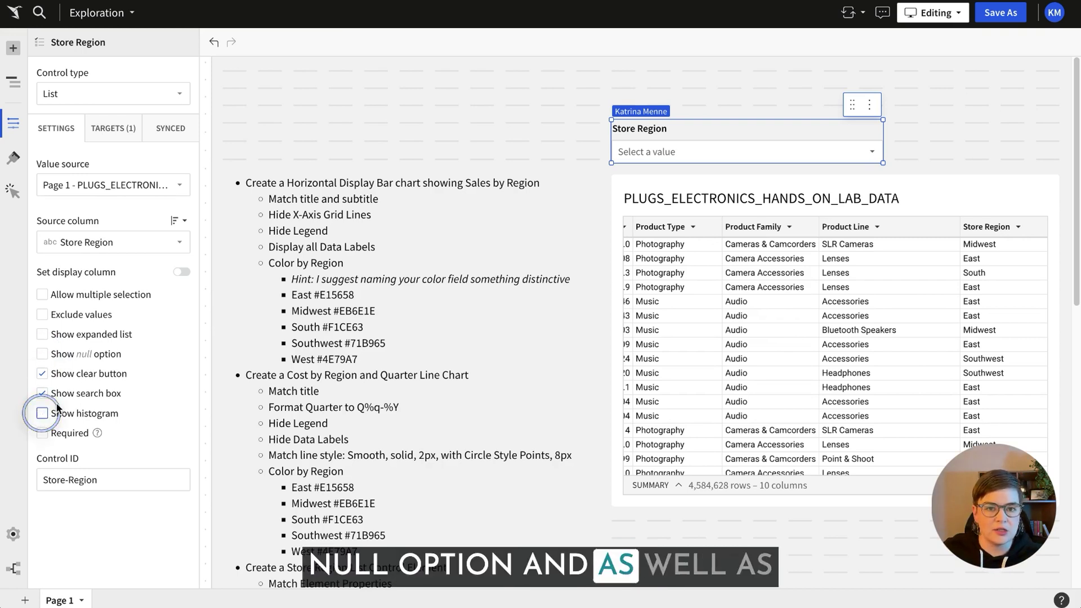
pyautogui.moveTo(768, 130); pyautogui.dragTo(681, 223)
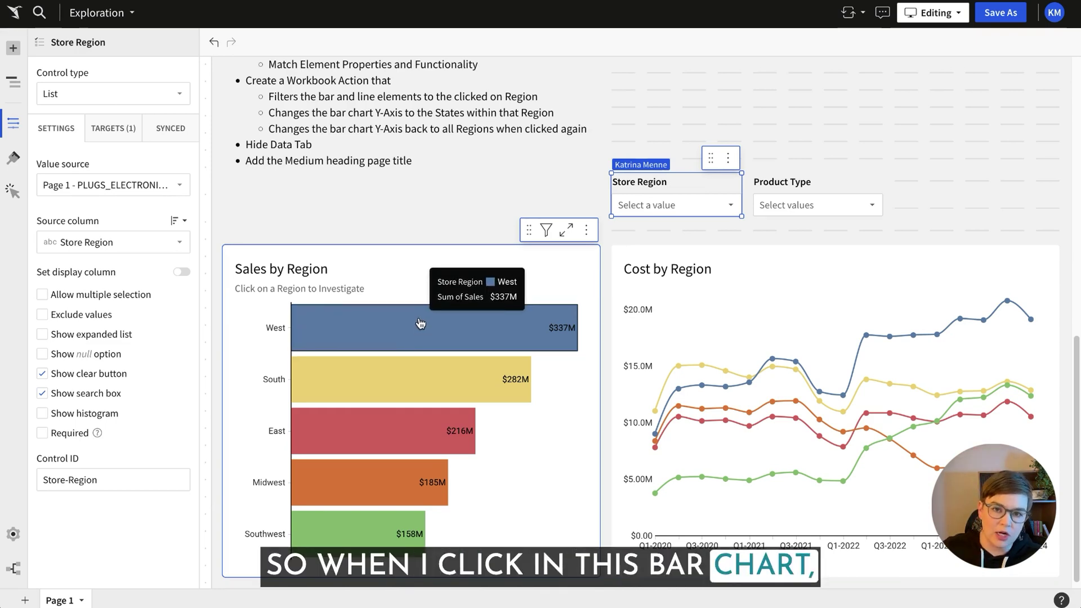
pyautogui.click(423, 257)
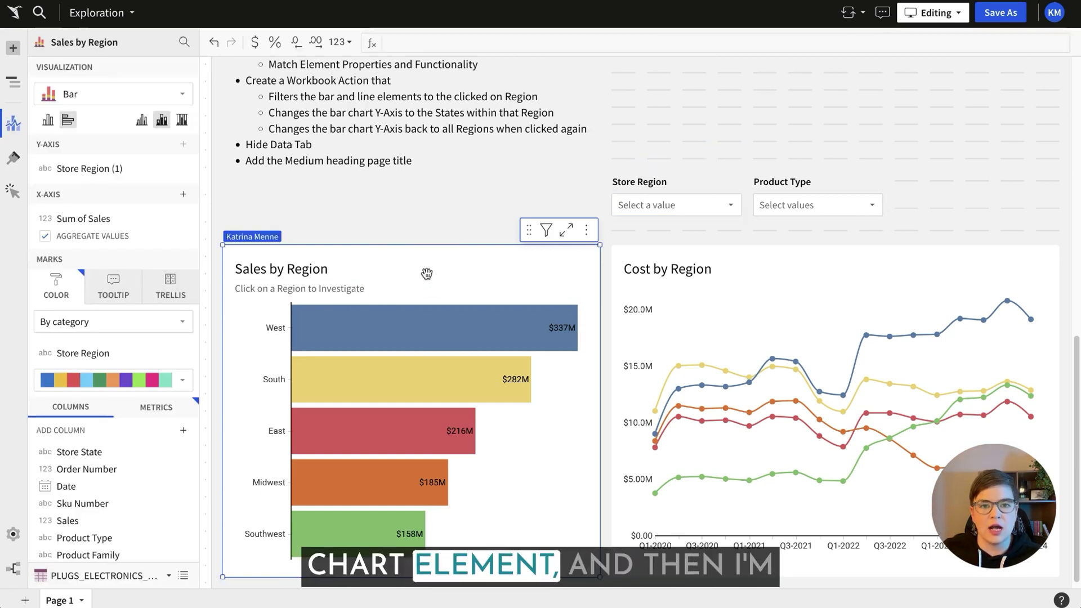
# Step: Add an on-click action setting the Store Region control from the clicked bar's Store Region, then test it on West
pyautogui.click(13, 191)
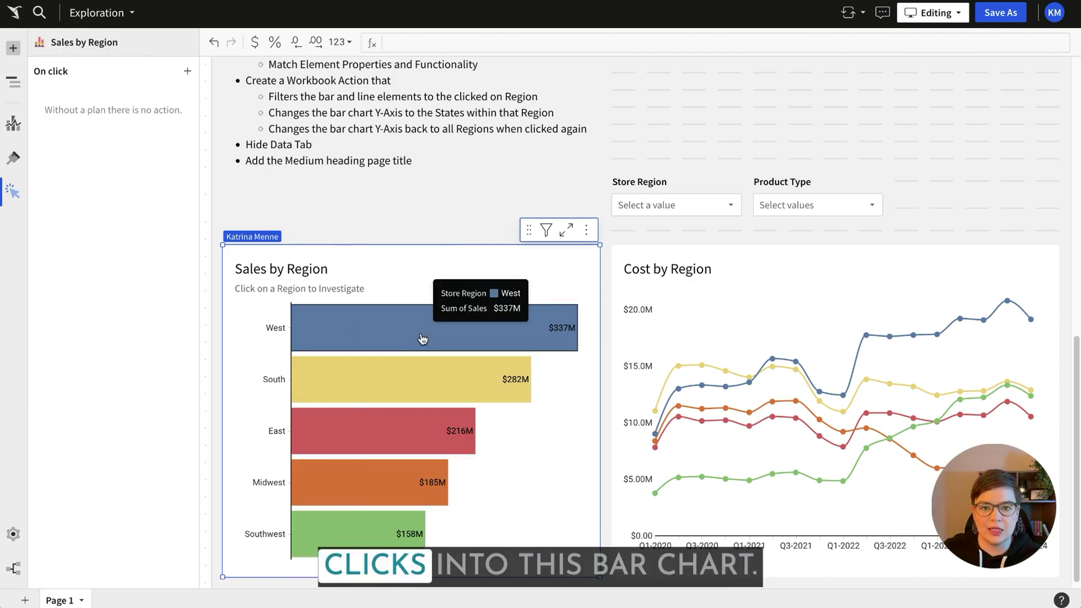
pyautogui.click(188, 71)
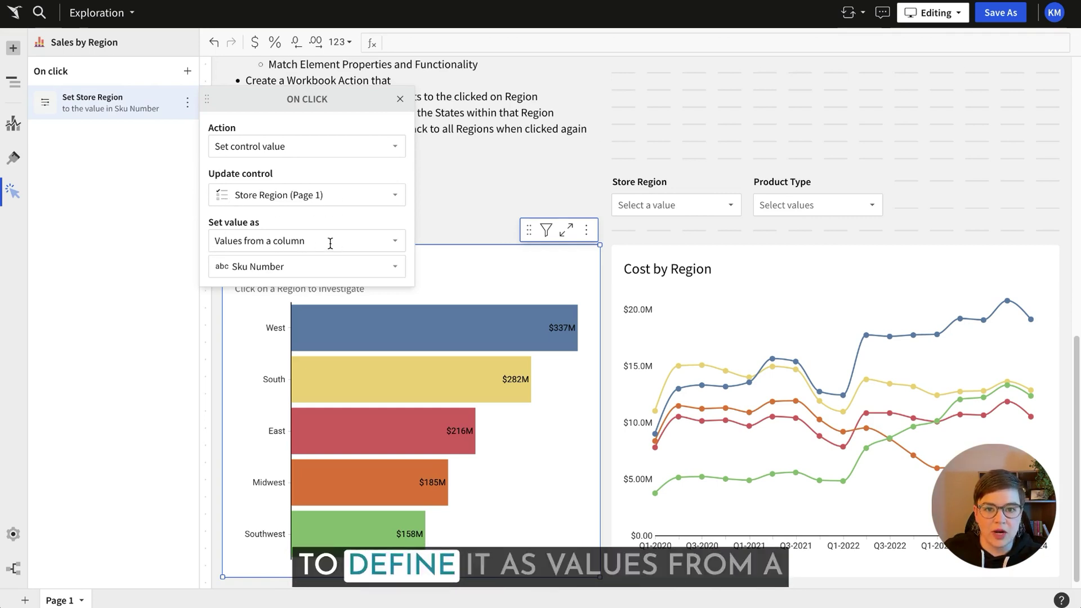
pyautogui.click(298, 267)
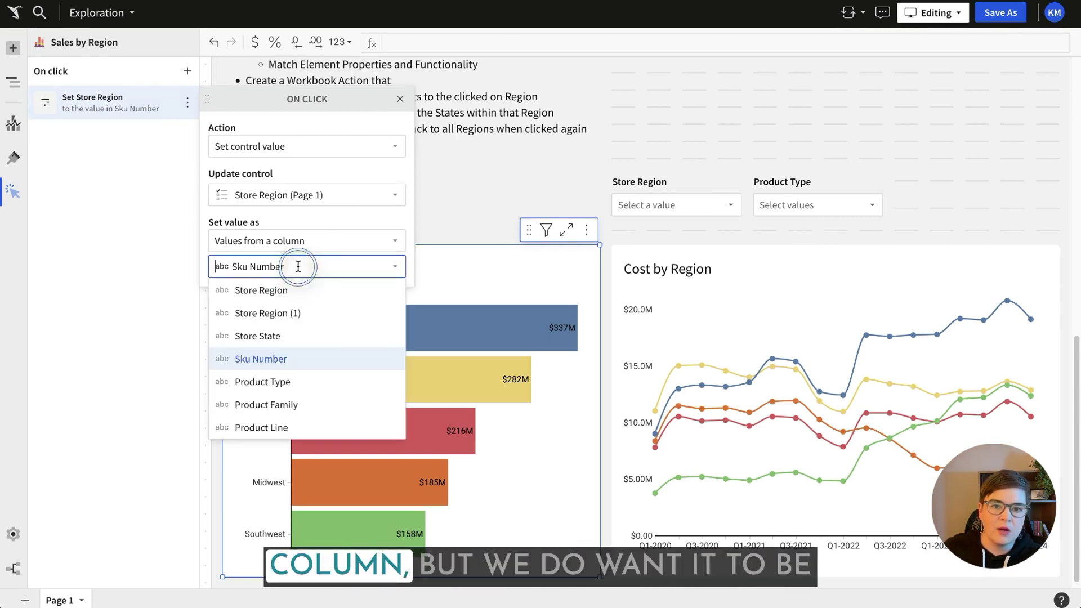
pyautogui.click(242, 290)
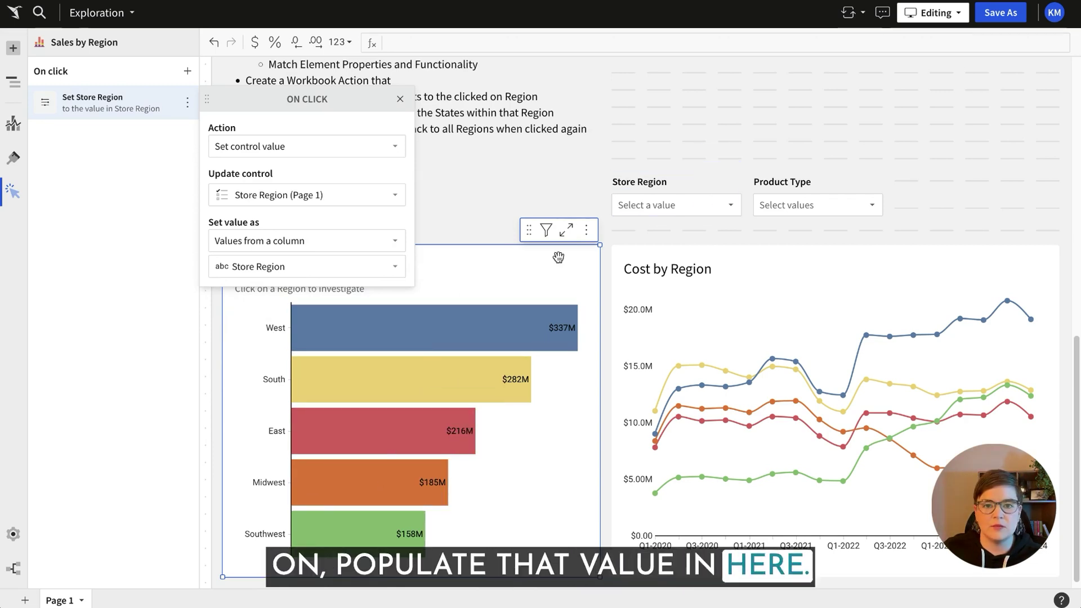
pyautogui.click(488, 261)
pyautogui.click(457, 322)
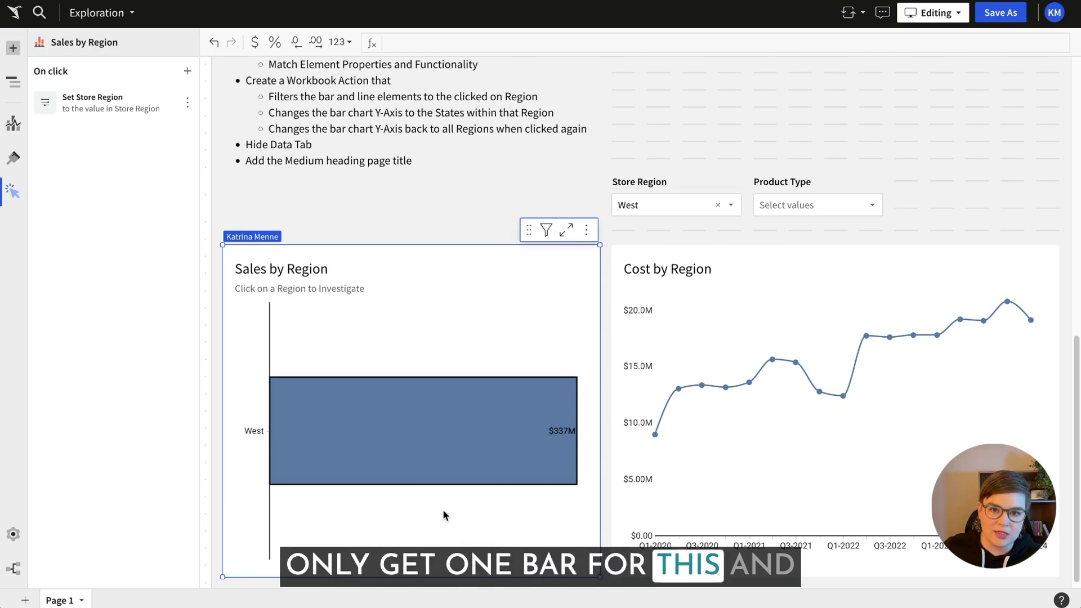
pyautogui.click(508, 514)
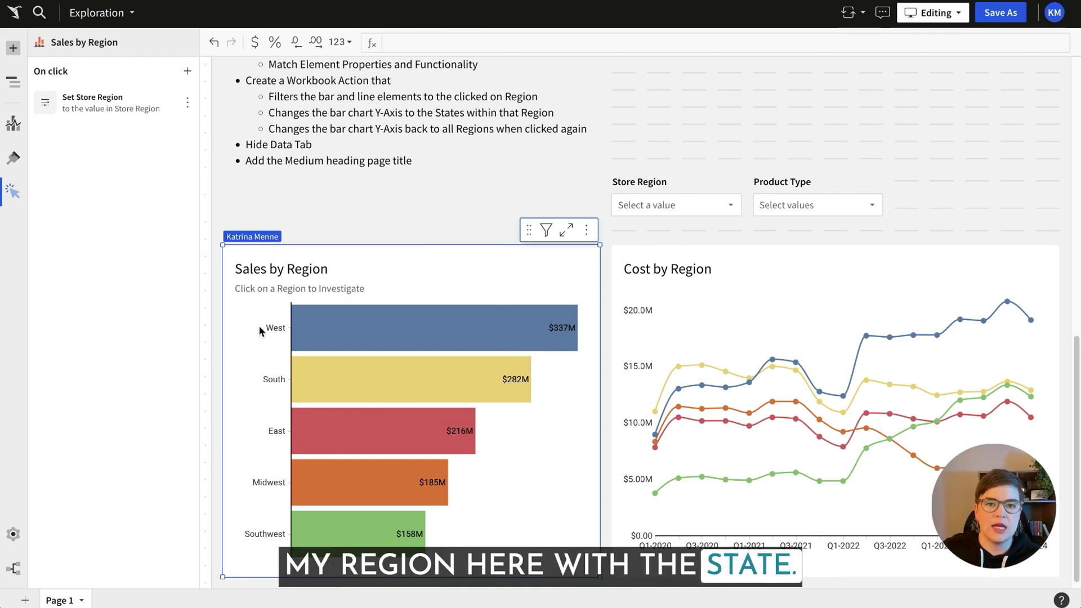
pyautogui.click(188, 72)
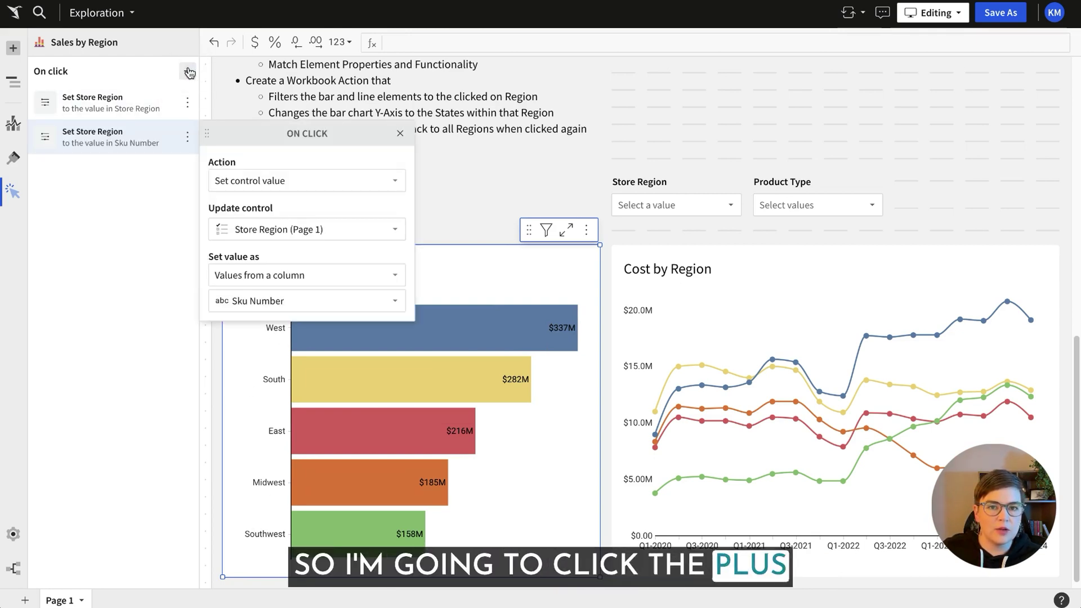
# Step: Add a Modify element action targeting Sales by Region with the Swap columns option
pyautogui.click(324, 179)
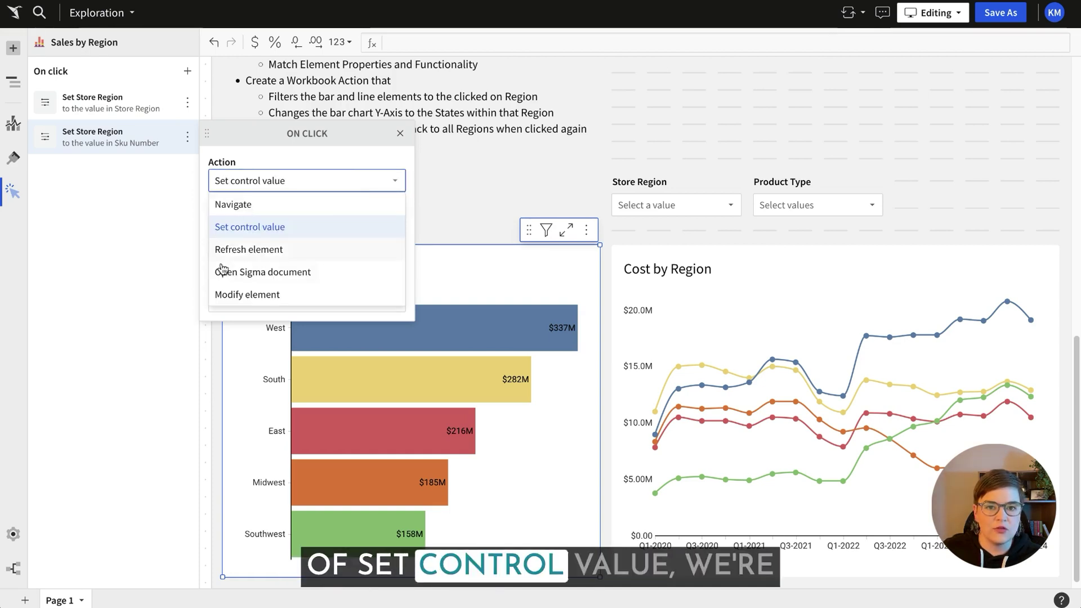
pyautogui.click(296, 299)
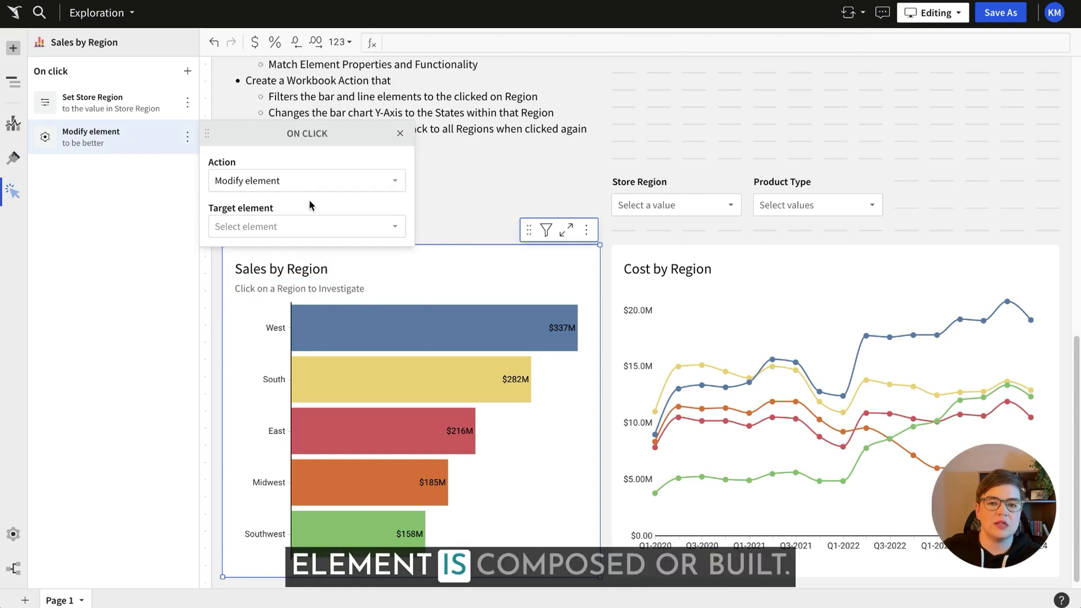
pyautogui.click(289, 227)
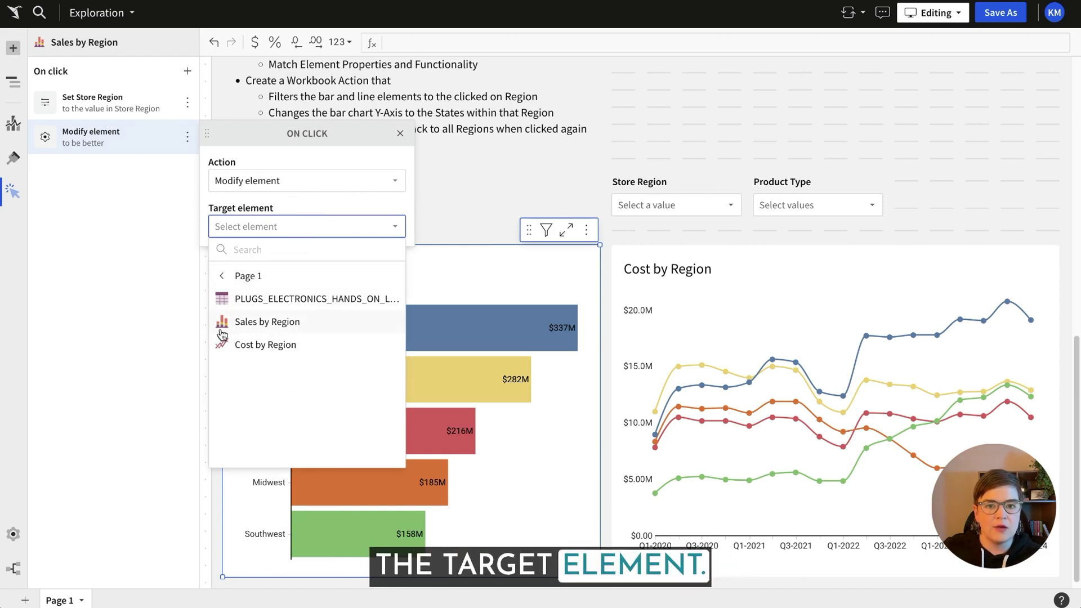
pyautogui.click(277, 326)
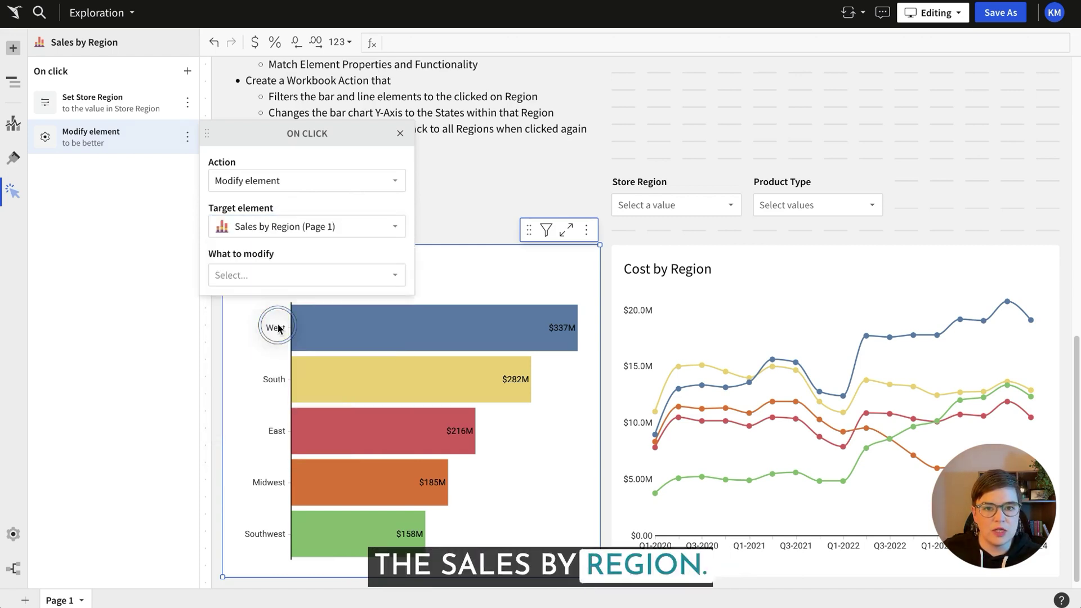
pyautogui.click(261, 276)
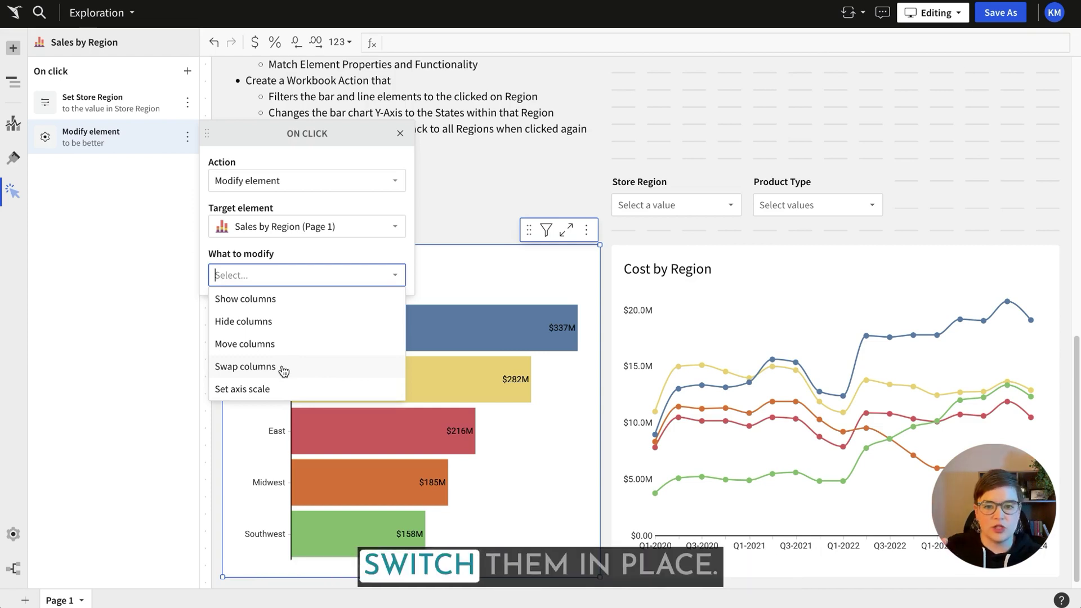
pyautogui.click(254, 372)
# Step: Swap the y-axis column for Store State, then test the action on the South bar
pyautogui.click(274, 304)
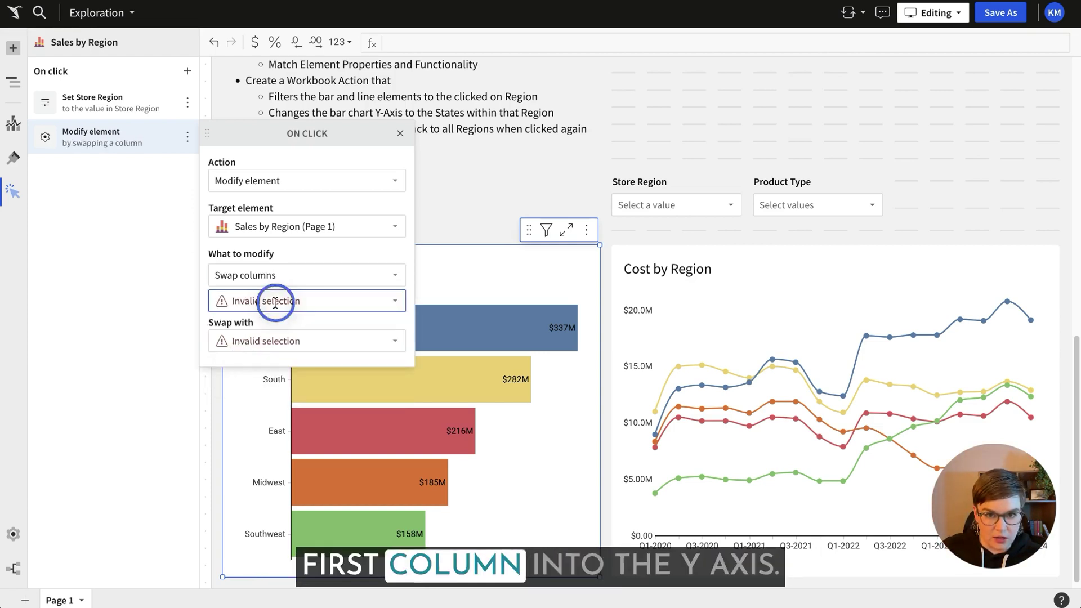
pyautogui.click(242, 394)
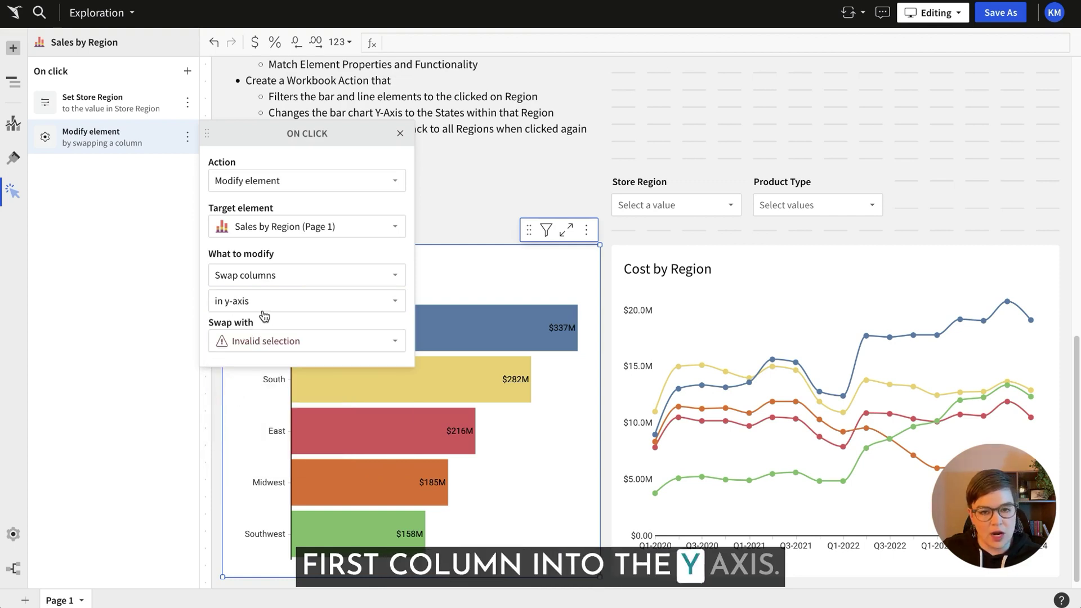
pyautogui.click(274, 338)
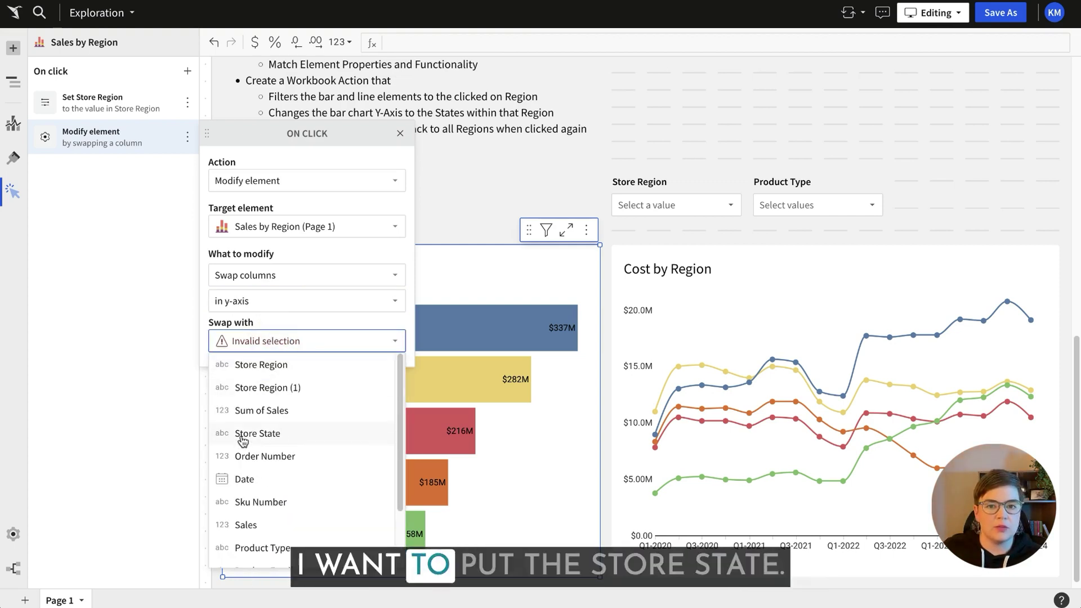
pyautogui.click(278, 439)
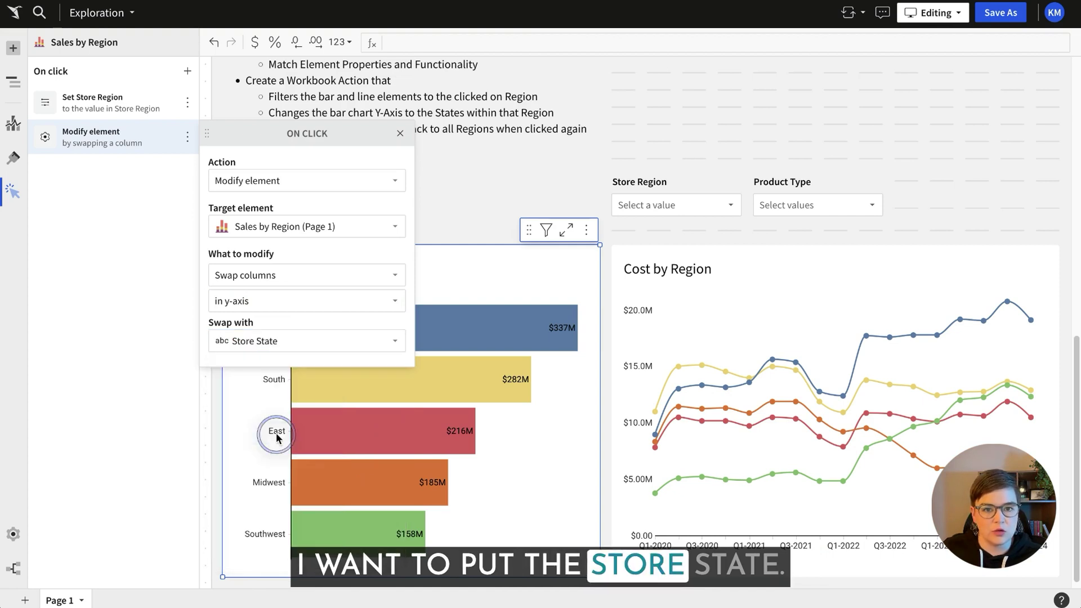
pyautogui.click(502, 288)
pyautogui.click(386, 378)
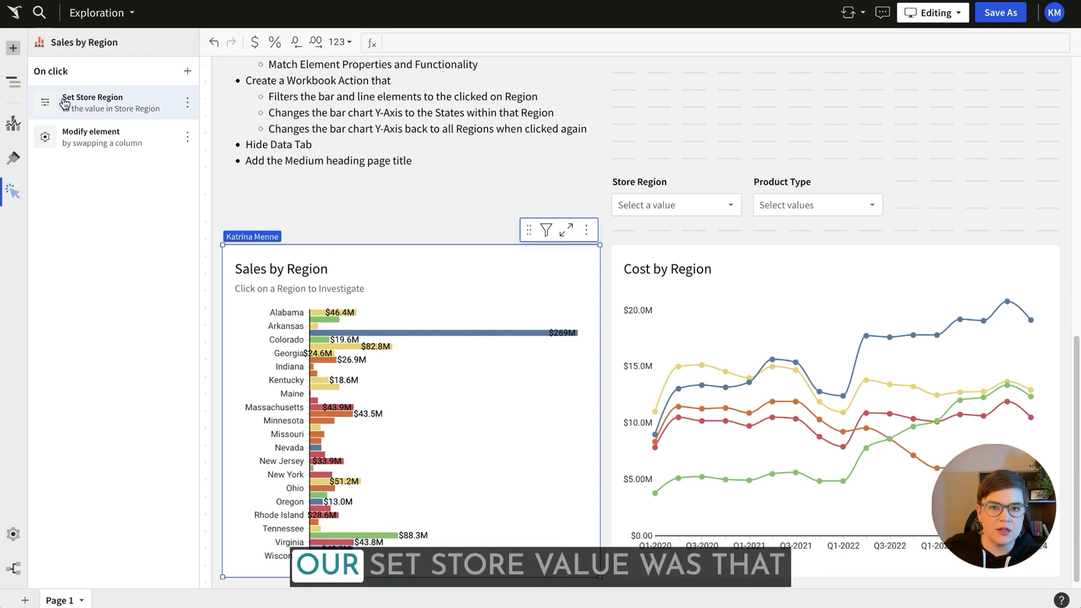
pyautogui.click(188, 103)
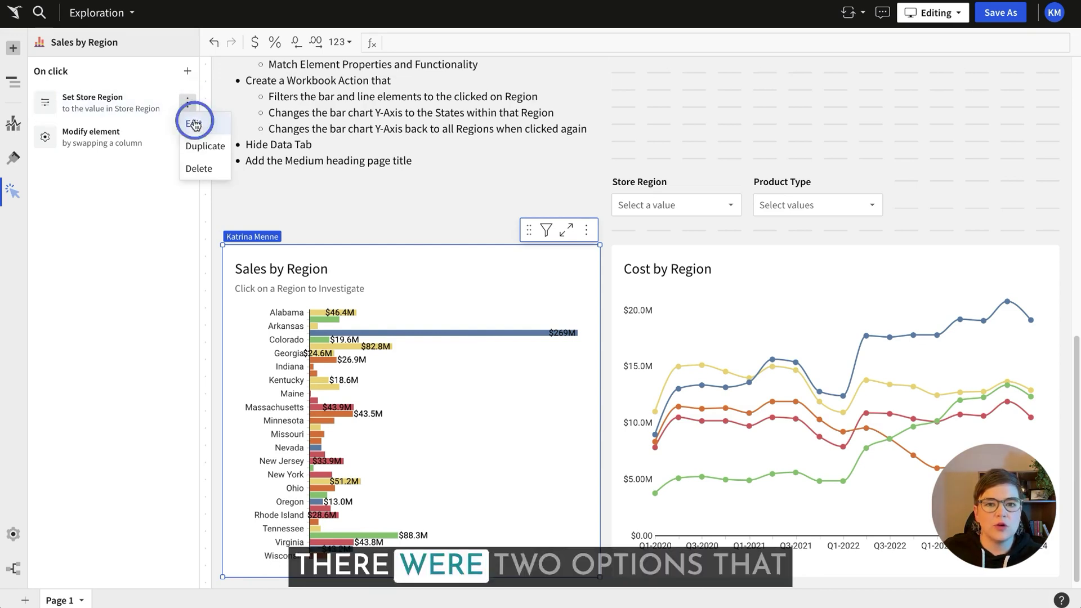
# Step: Inspect the Set Store Region action's column choices, then show the chart's data properties
pyautogui.click(194, 120)
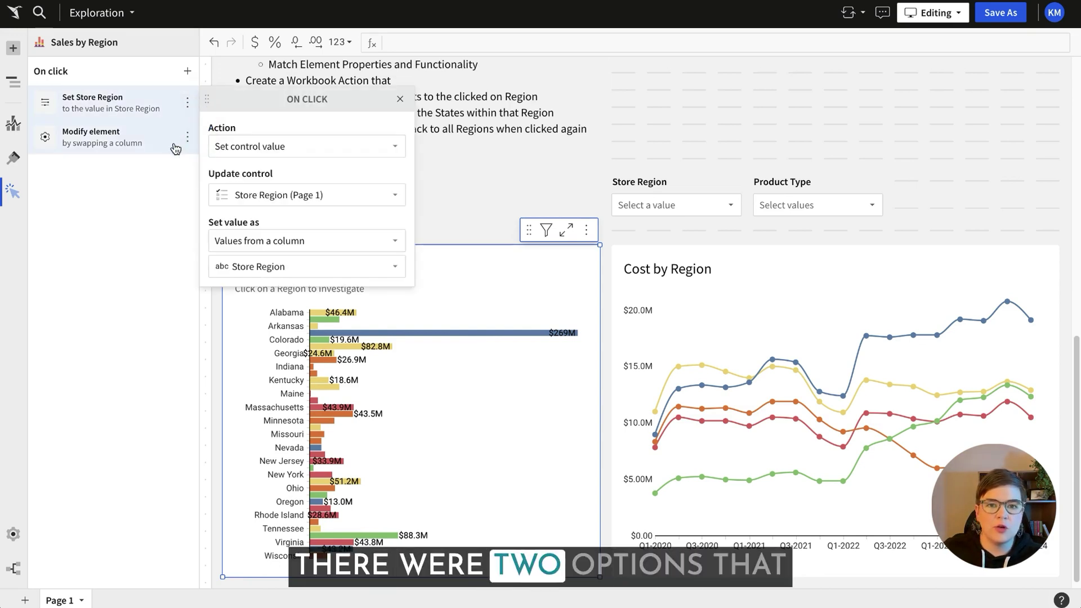
pyautogui.click(300, 268)
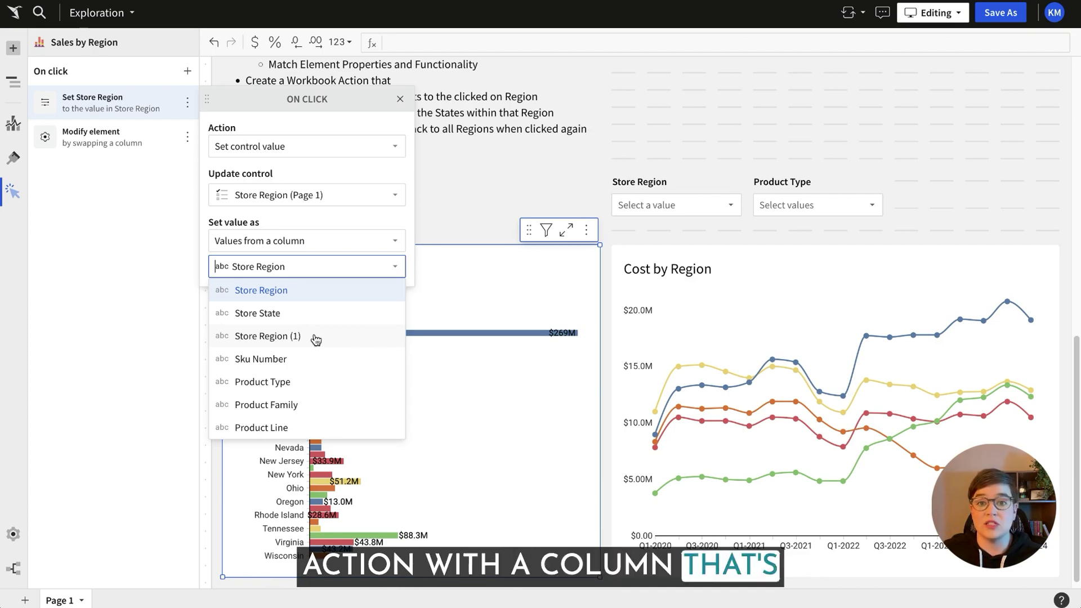
pyautogui.click(463, 269)
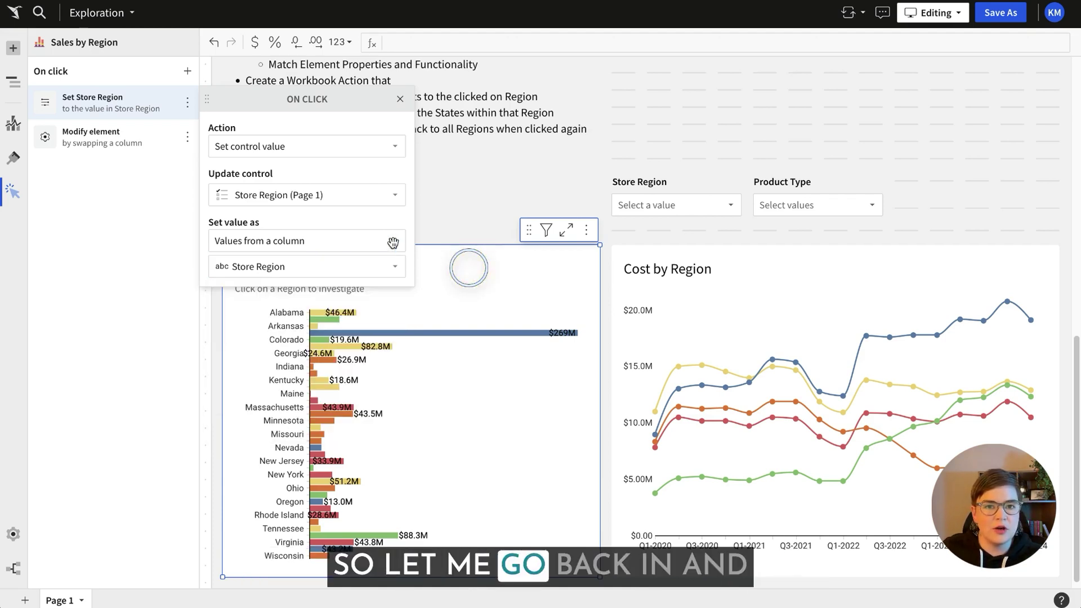
pyautogui.click(13, 124)
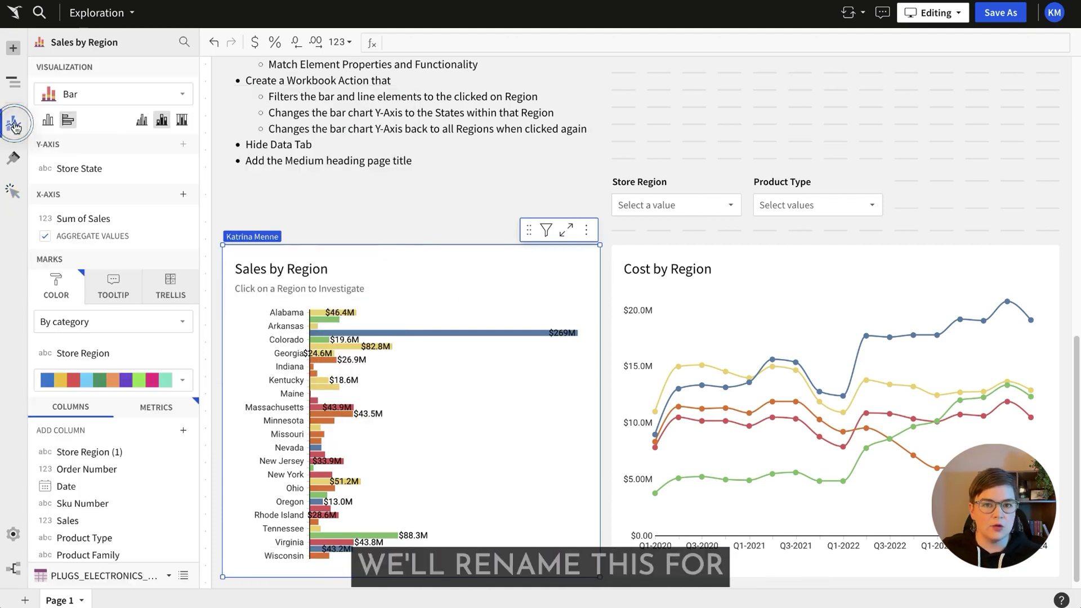
# Step: Rename the colour field to 'Store Region by Color'
pyautogui.doubleClick(94, 353)
pyautogui.click(123, 353)
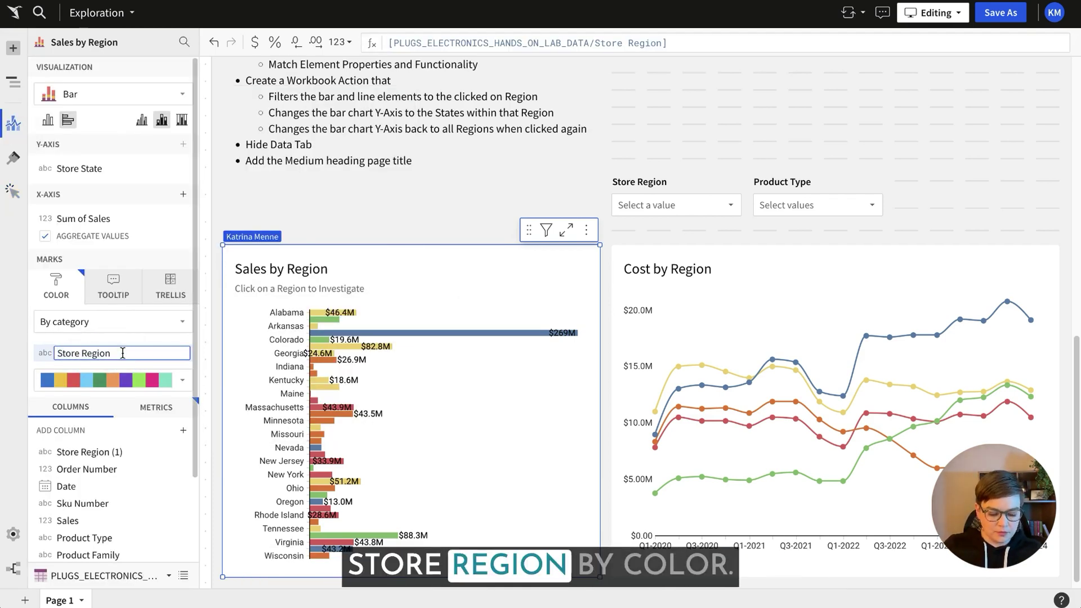
pyautogui.press('Return')
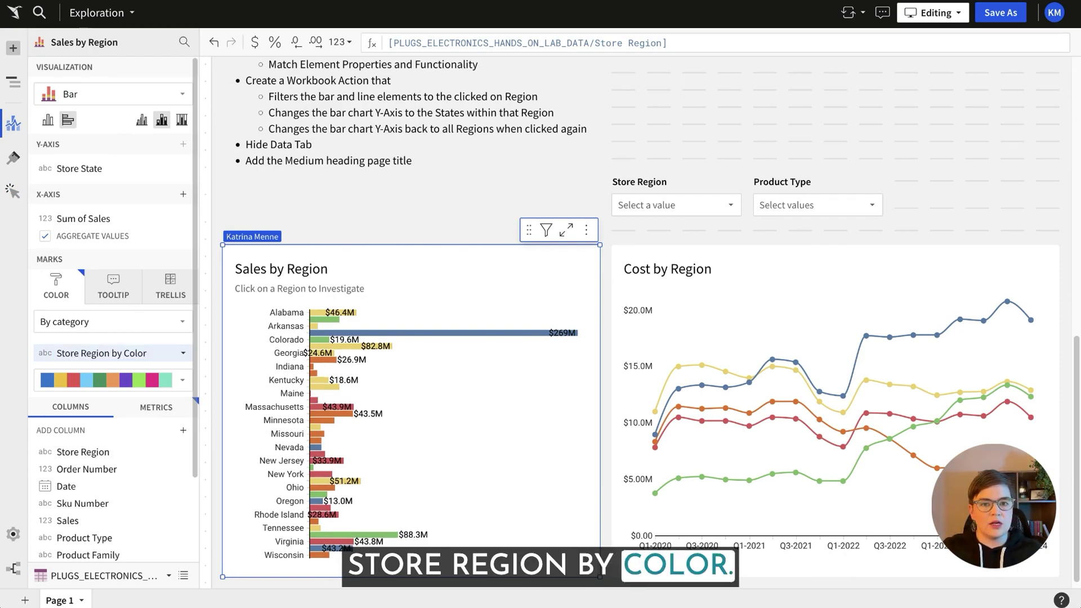
# Step: Restore Store Region on the y-axis, click a bar to swap to states, and view the click actions
pyautogui.click(182, 169)
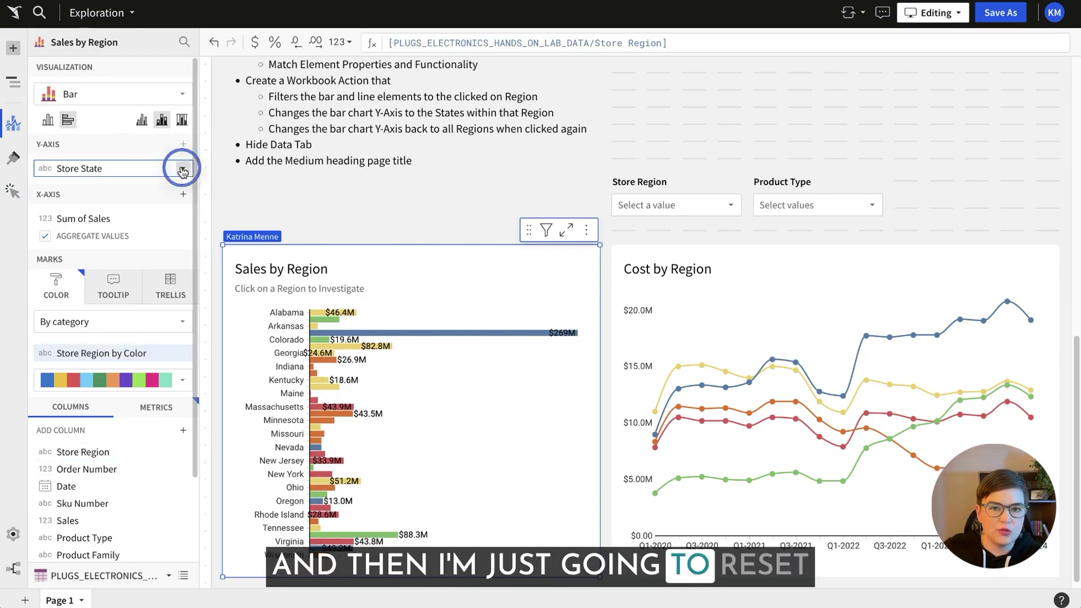
pyautogui.click(223, 372)
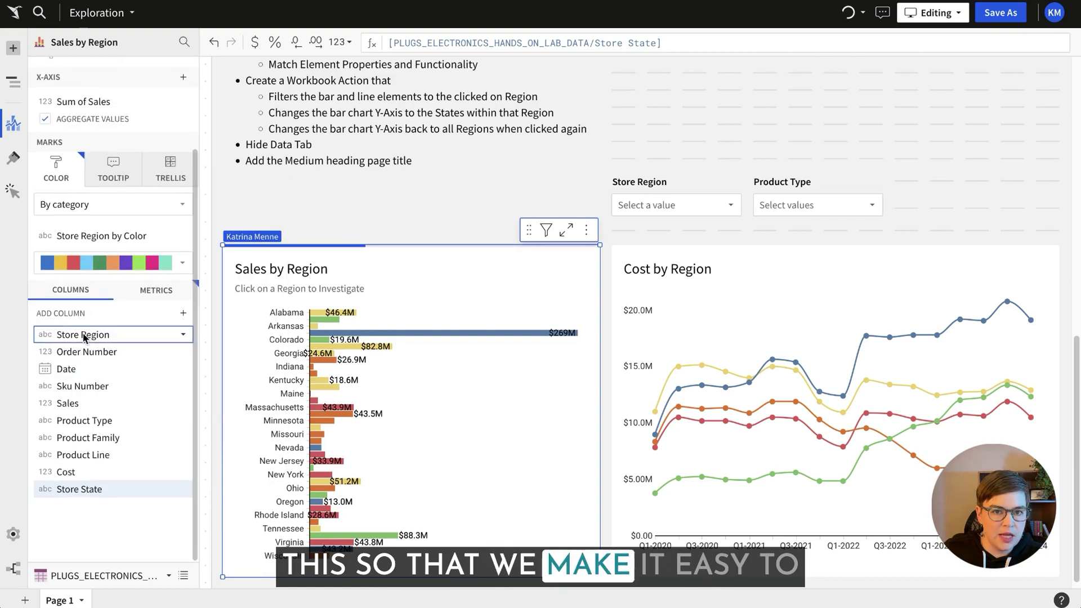
pyautogui.moveTo(97, 337); pyautogui.dragTo(84, 169)
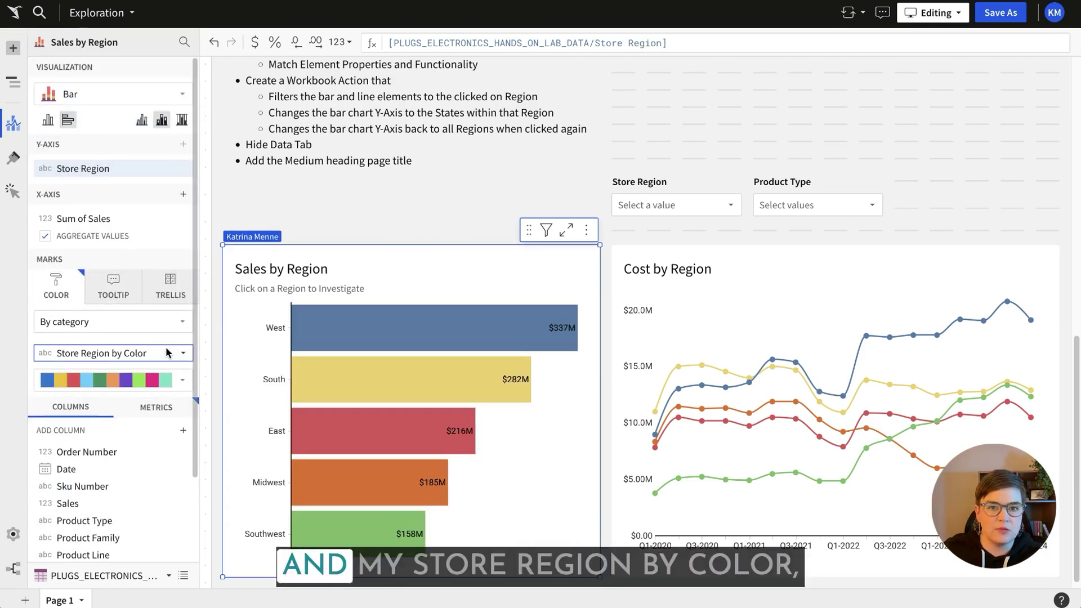
pyautogui.click(419, 259)
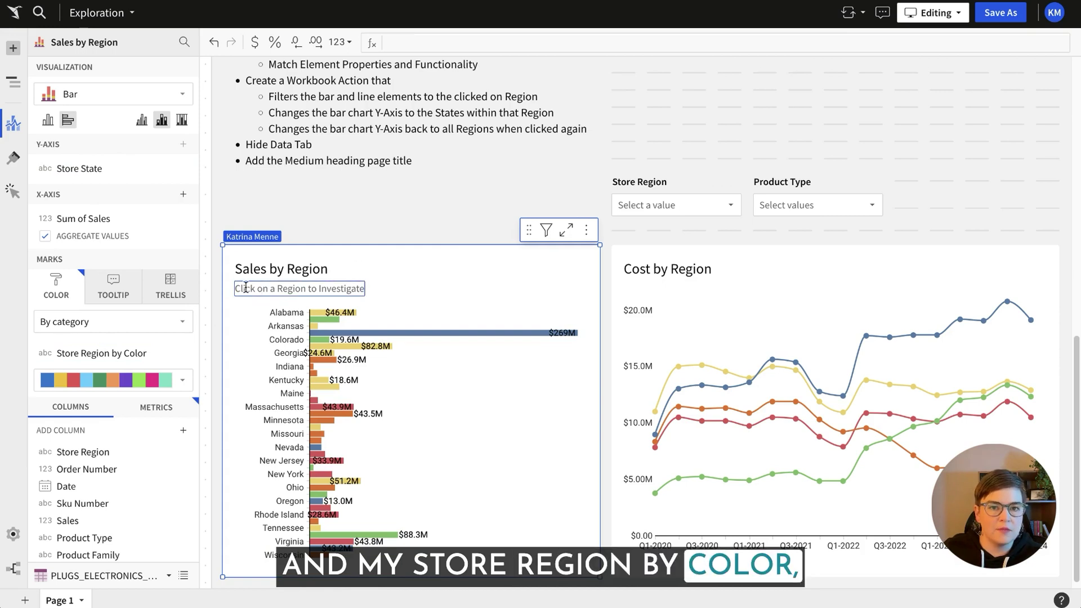
pyautogui.click(11, 189)
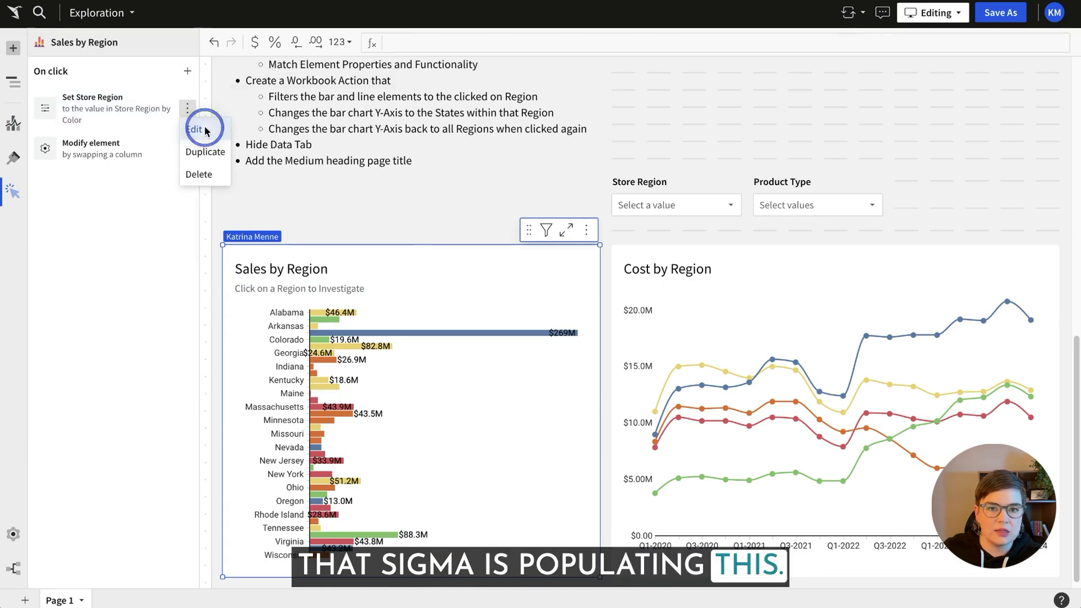
pyautogui.click(194, 129)
pyautogui.click(455, 280)
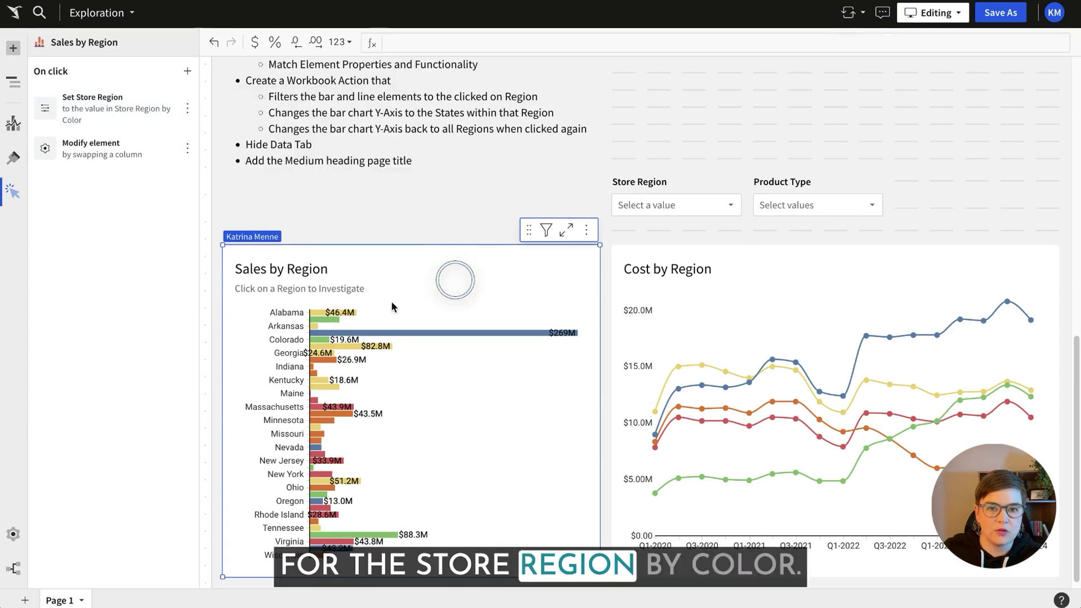
pyautogui.click(350, 333)
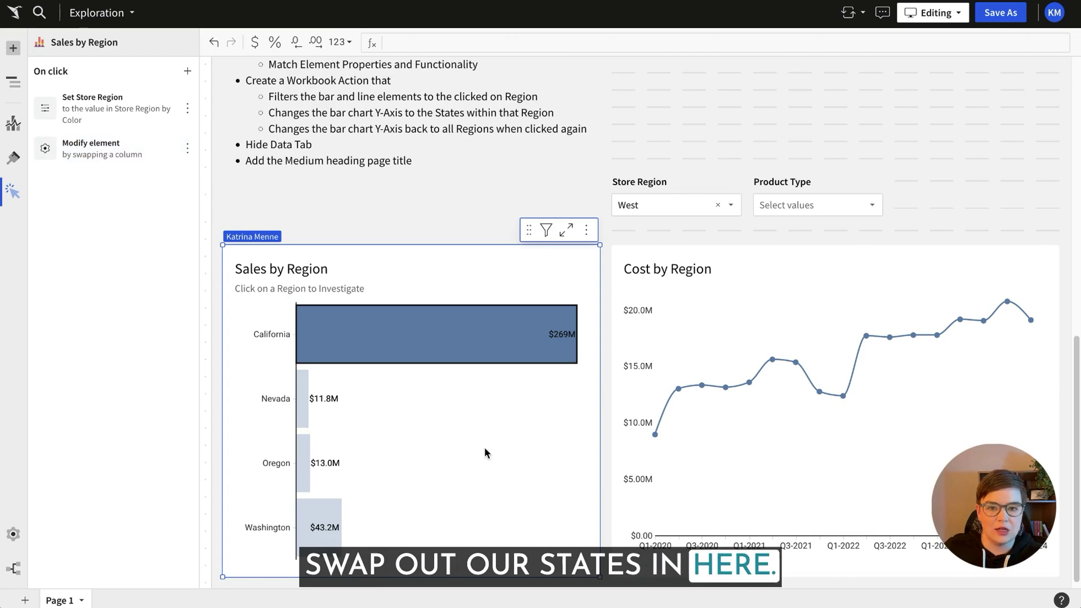
pyautogui.click(515, 425)
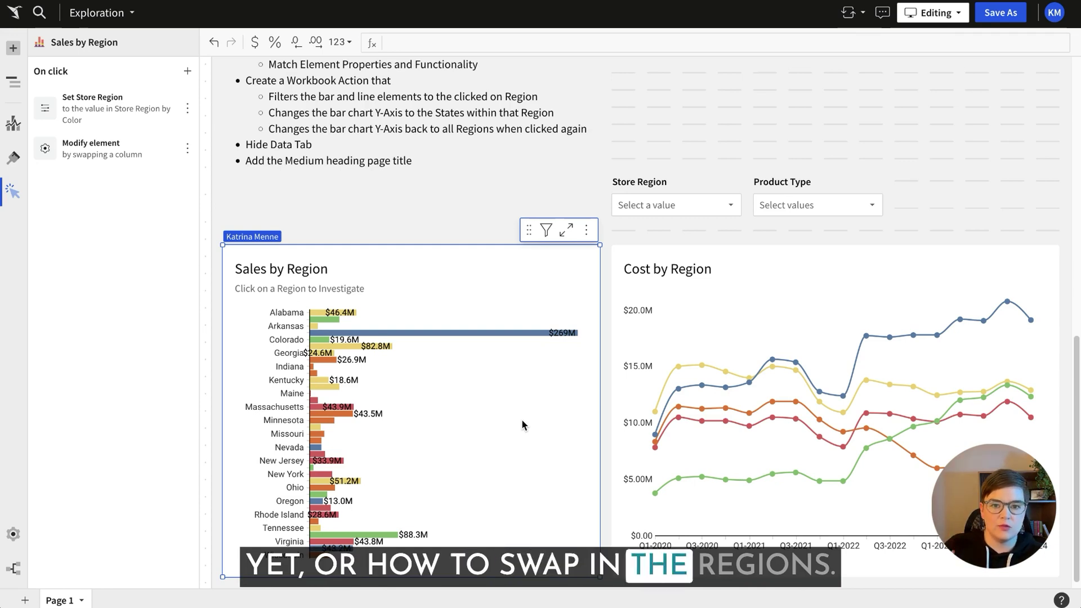
# Step: Duplicate the Modify element action and change its swap column from Store State to Store Region
pyautogui.click(188, 149)
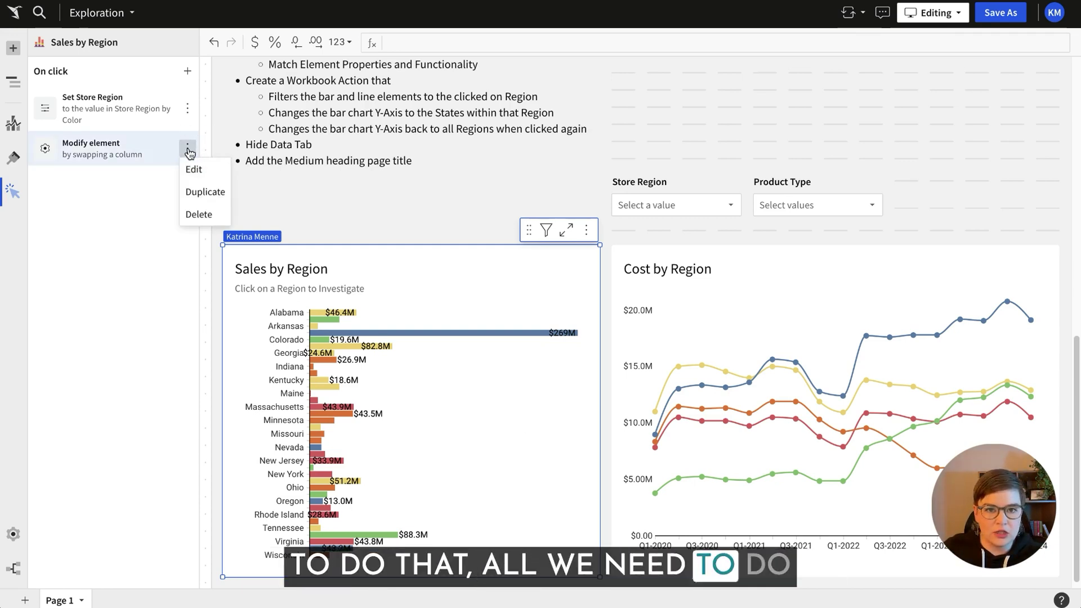
pyautogui.click(205, 192)
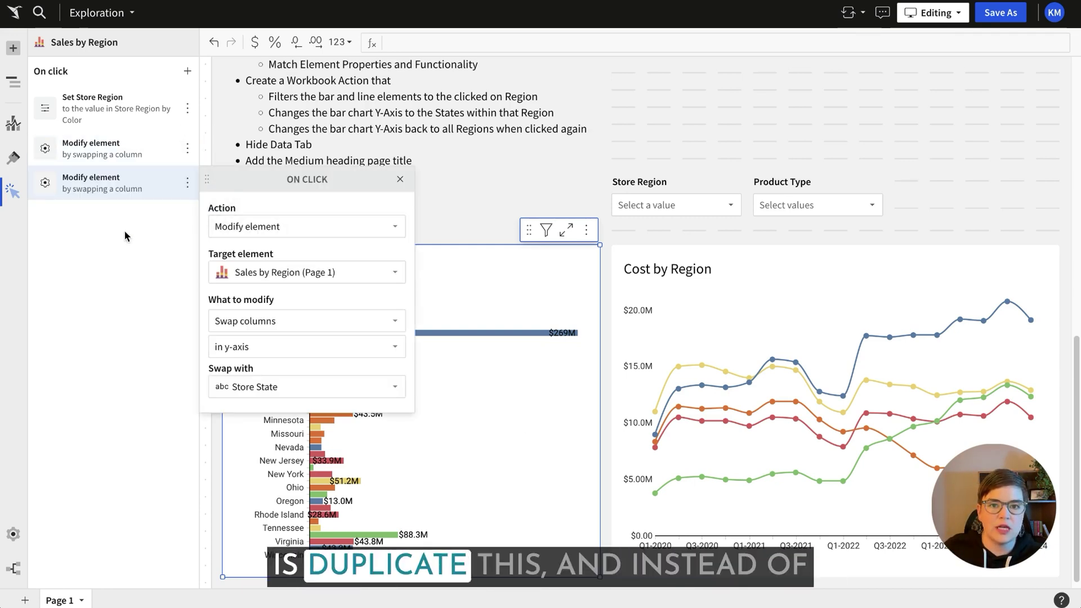
pyautogui.click(292, 387)
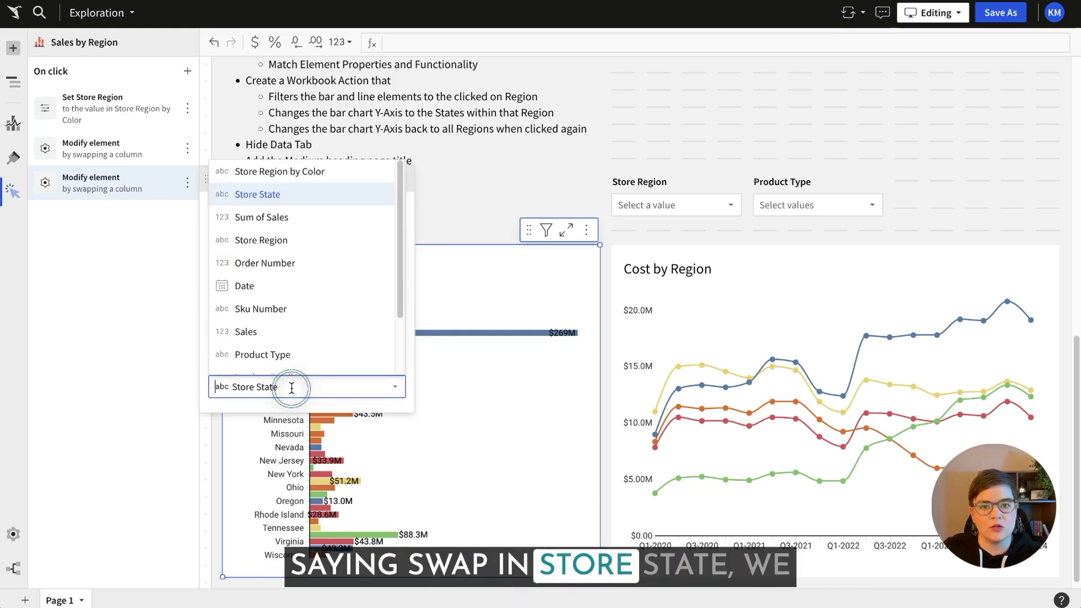
pyautogui.scroll(-3, 292, 236)
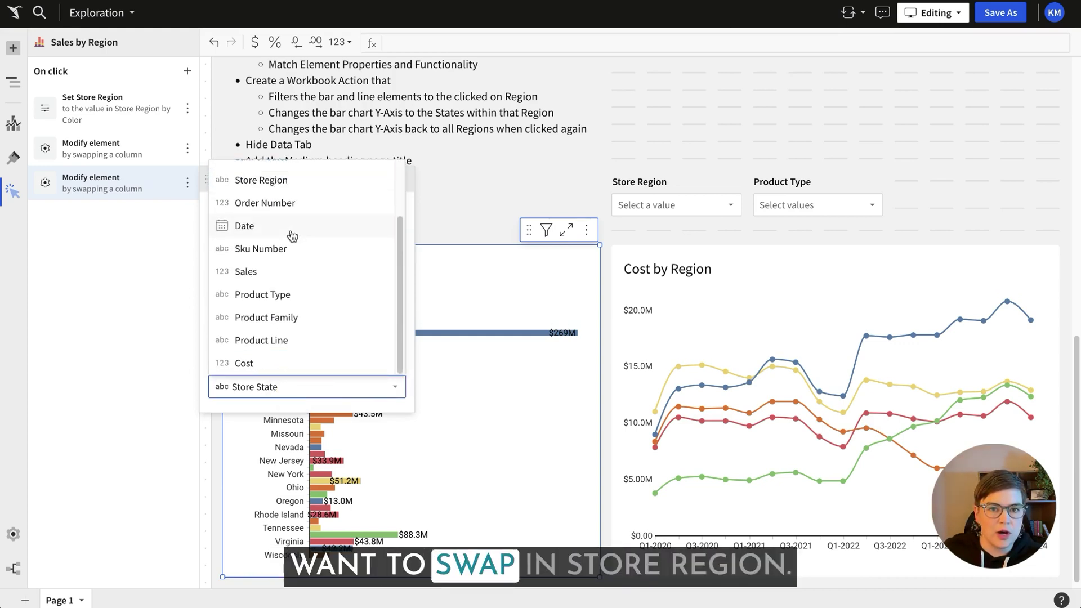
pyautogui.click(236, 180)
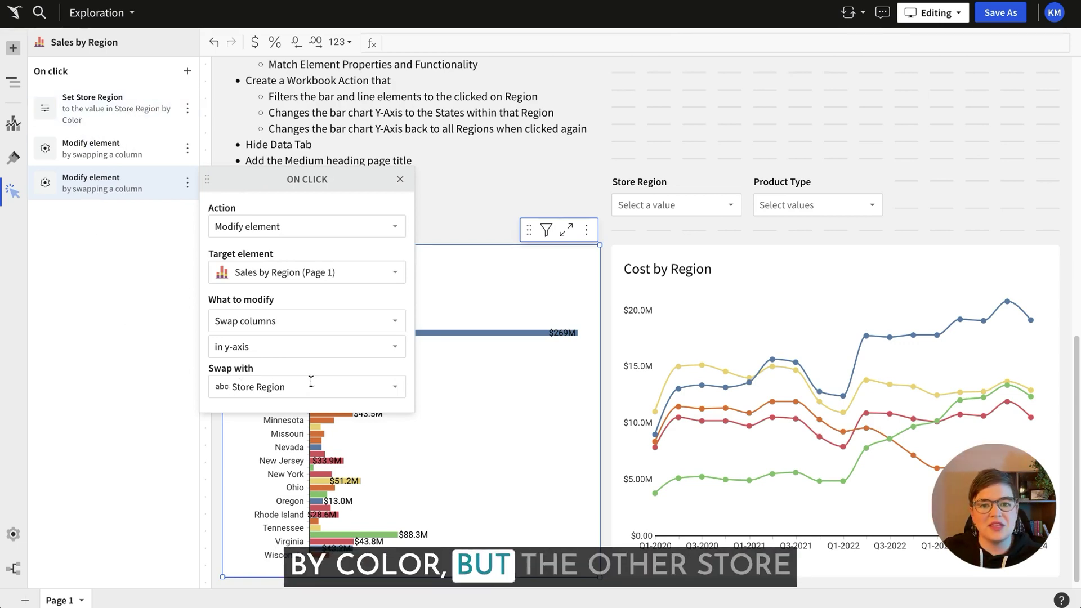
pyautogui.click(489, 401)
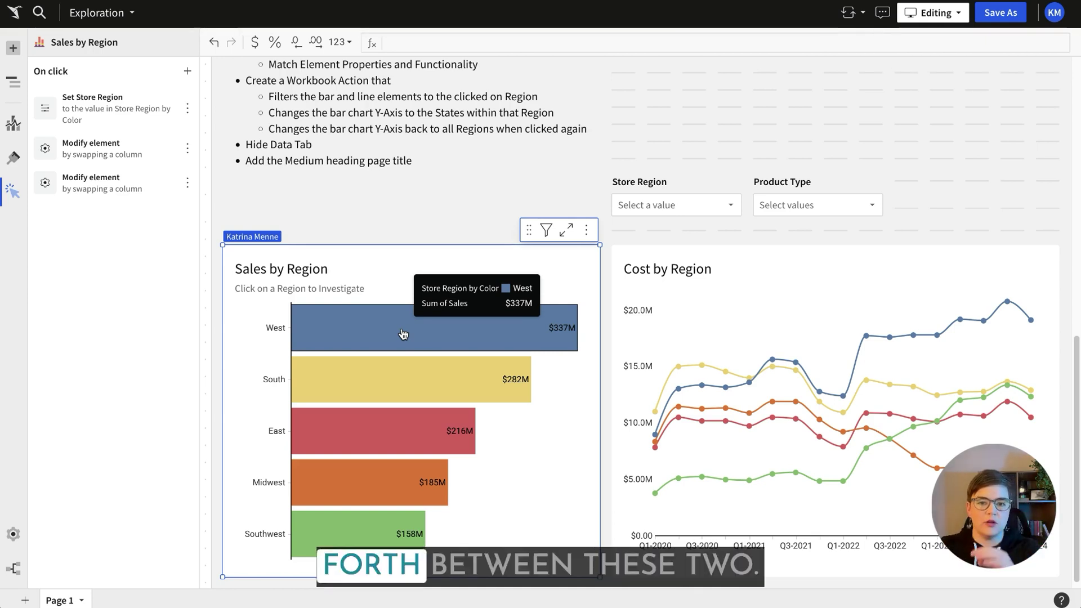
# Step: Drill into South, sort the Store State bars by Sum of Sales descending, then return to all regions
pyautogui.click(377, 385)
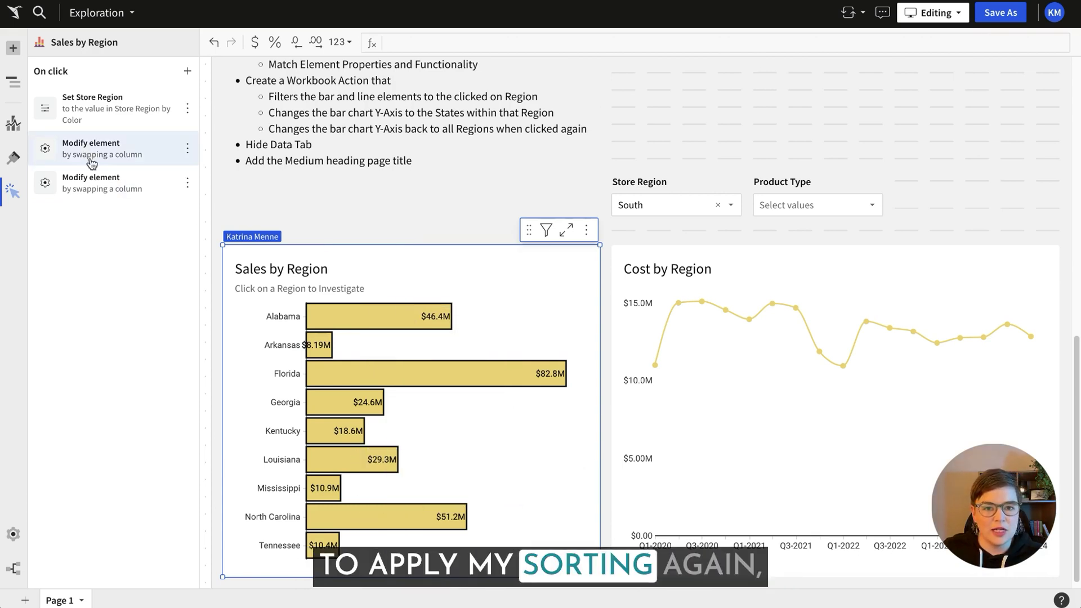
pyautogui.click(11, 127)
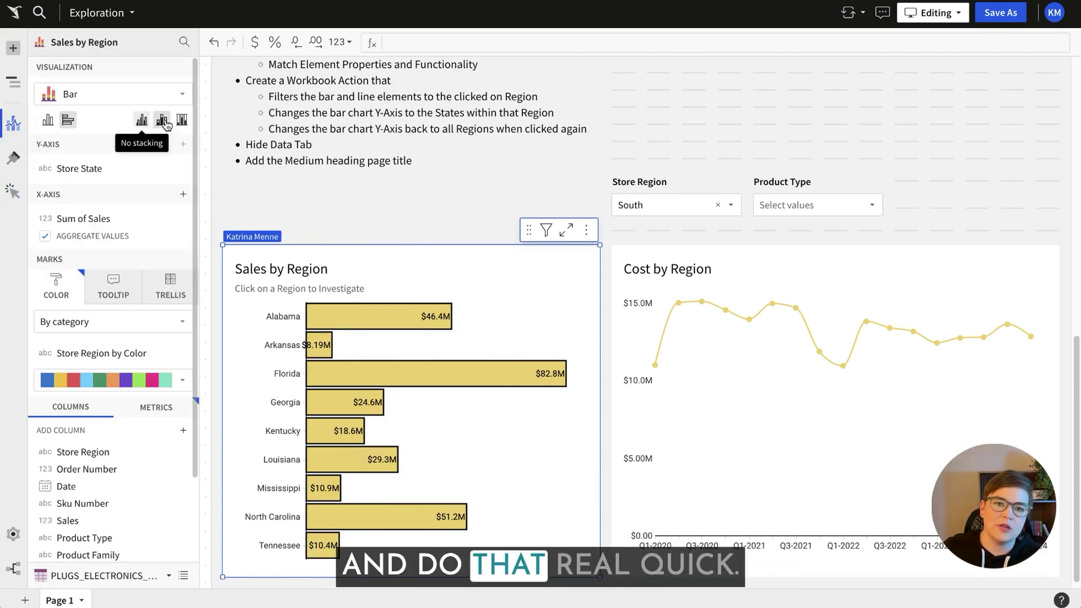
pyautogui.click(184, 170)
pyautogui.moveTo(194, 185)
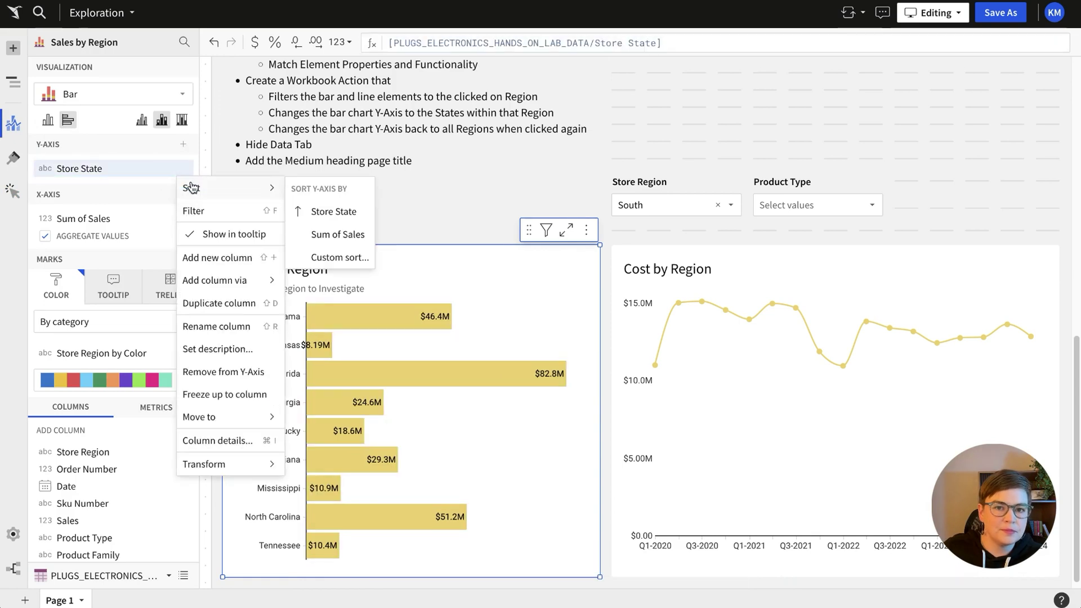
pyautogui.click(338, 224)
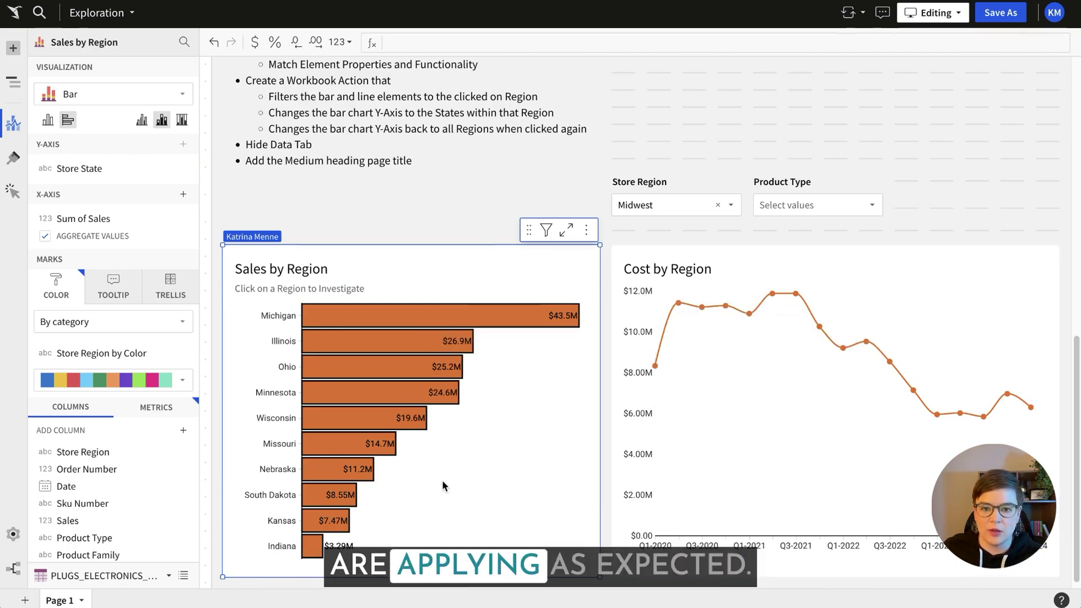
pyautogui.click(511, 452)
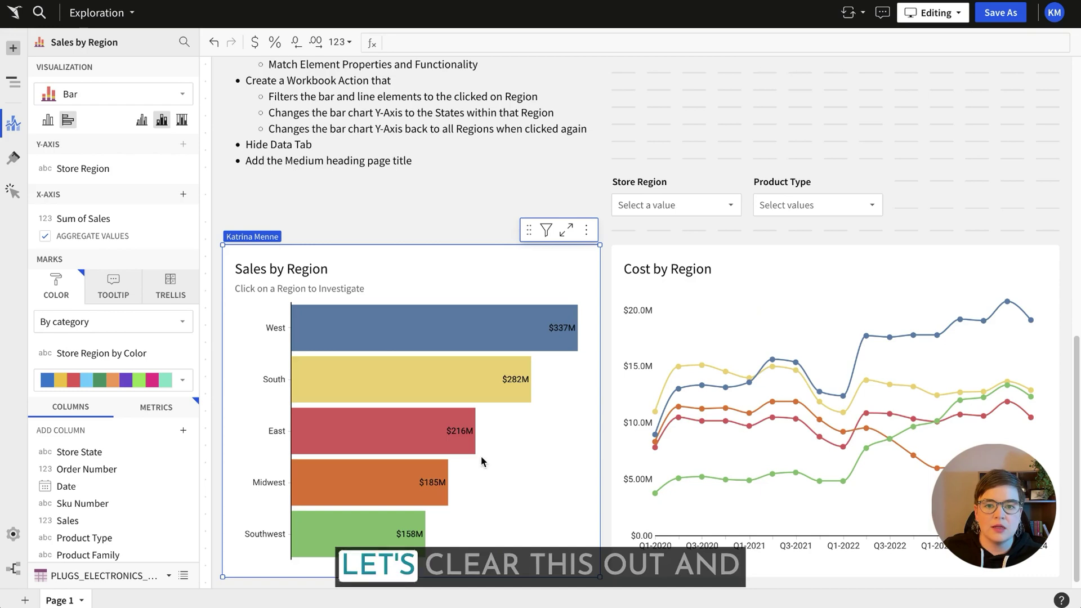
pyautogui.click(862, 205)
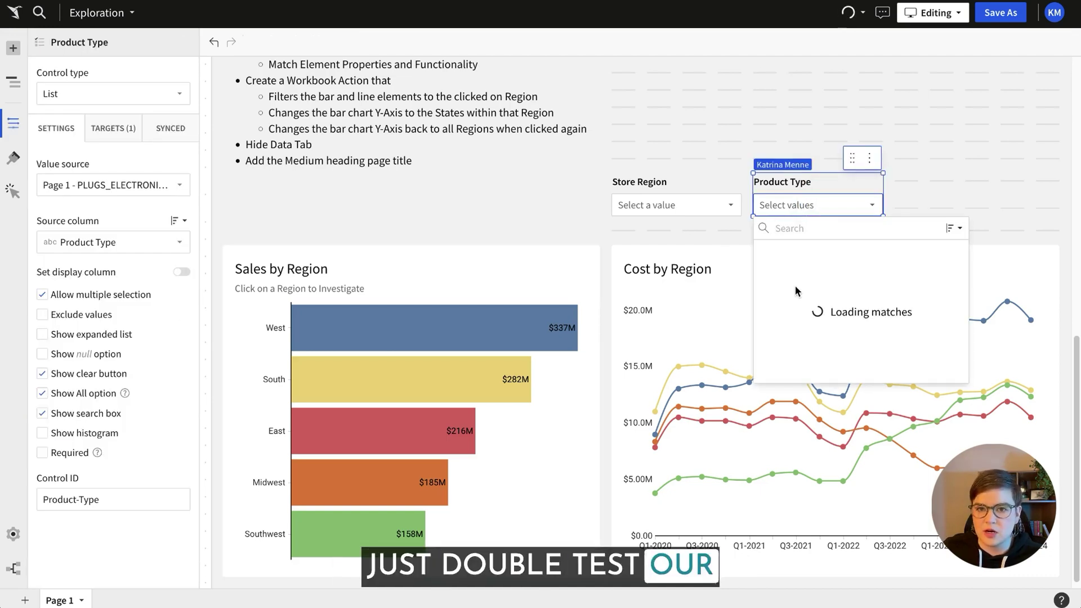
pyautogui.click(775, 289)
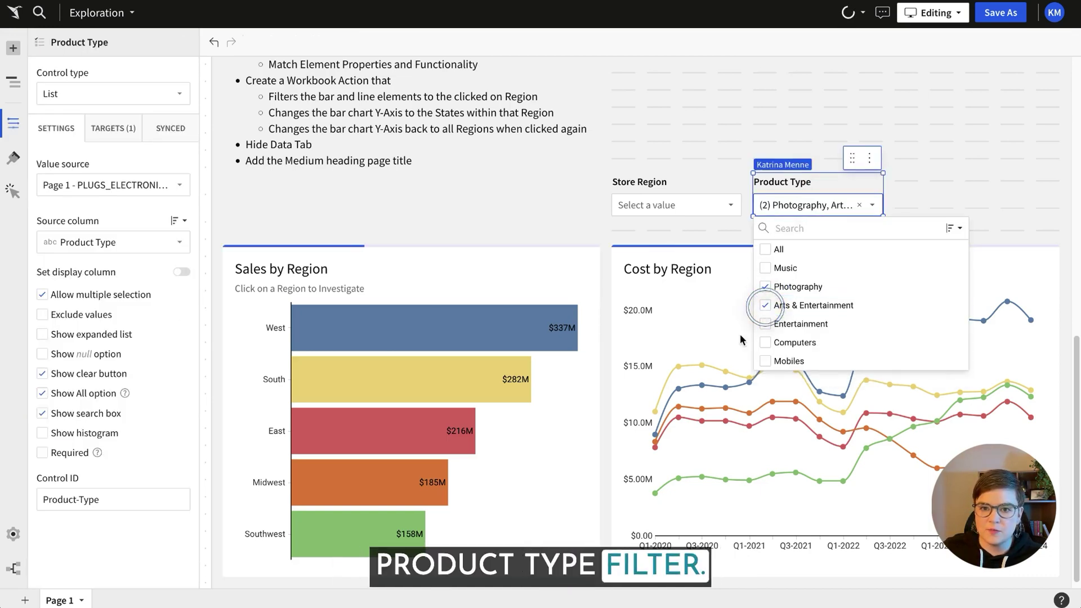
pyautogui.click(506, 384)
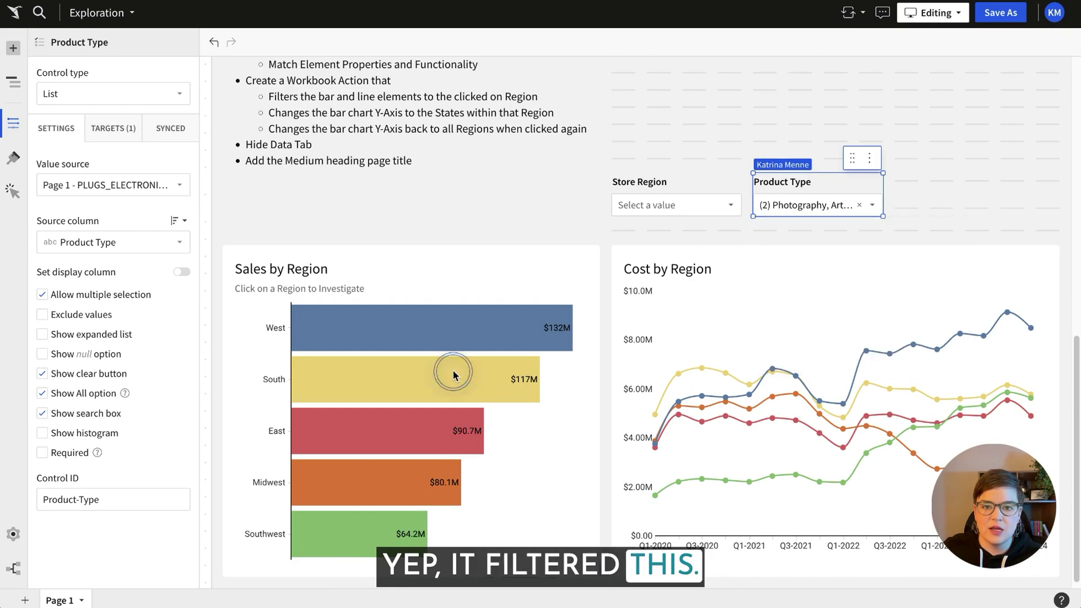
pyautogui.click(471, 379)
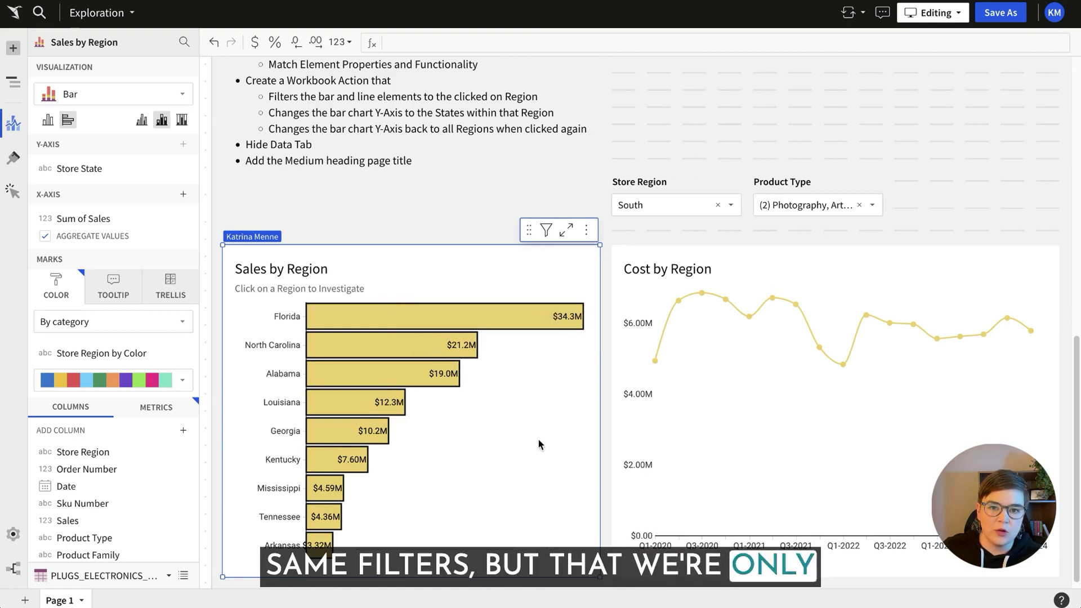
pyautogui.click(563, 436)
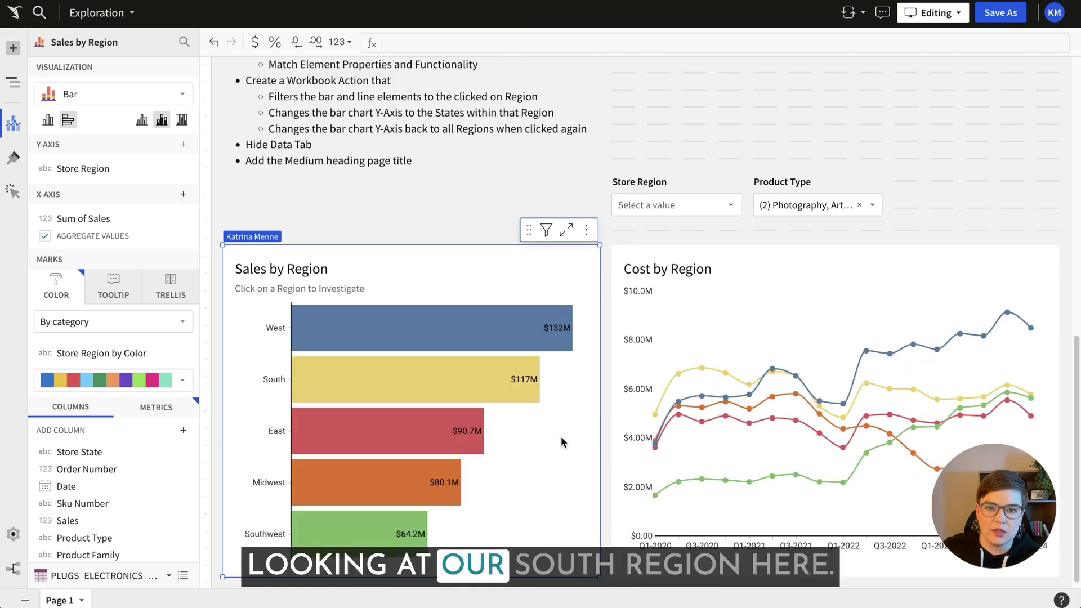
pyautogui.click(860, 206)
pyautogui.scroll(2, 619, 428)
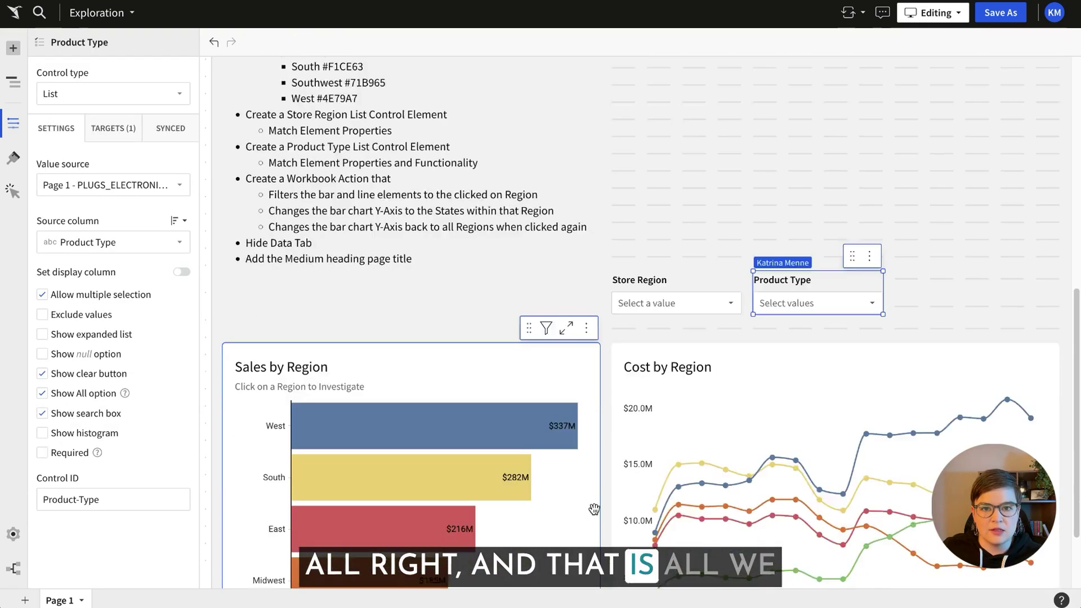
# Step: Scroll the workbook page to review both charts and their empty filter controls
pyautogui.scroll(-2, 595, 509)
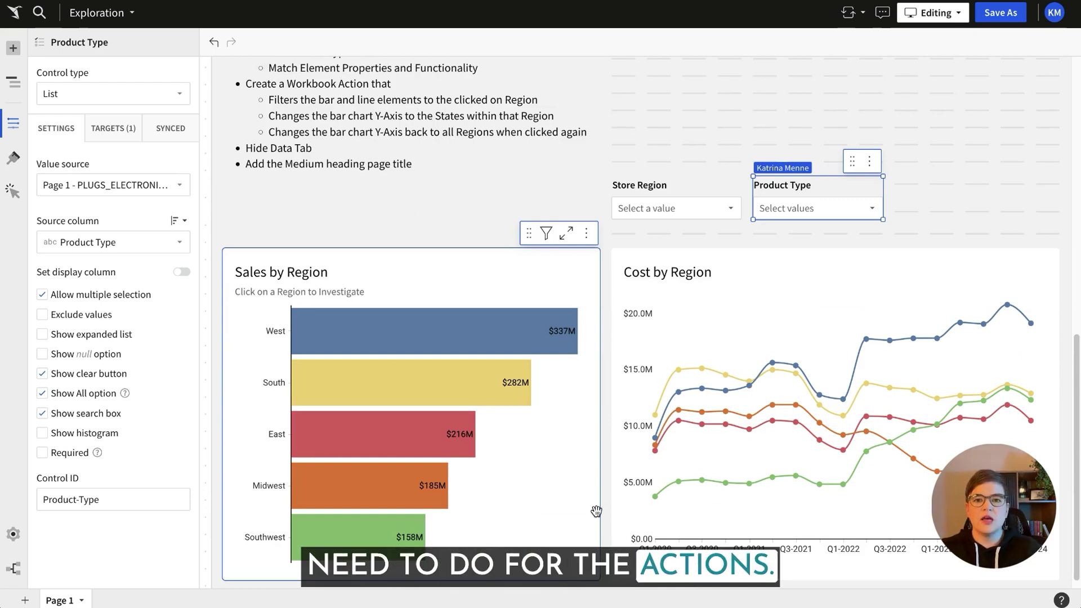